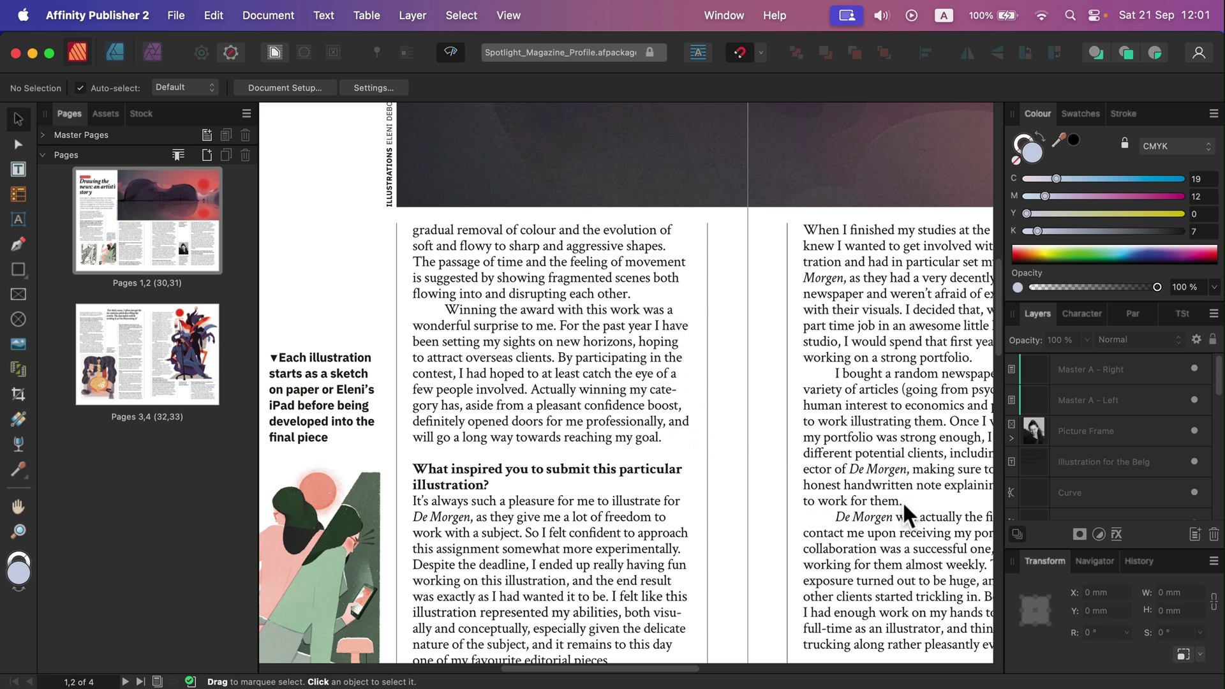
Step: Drop the hippo PNG onto the first text column, bring it above the text, and nudge it to Y 175.2 mm
left_click_drag(902, 500, 694, 395)
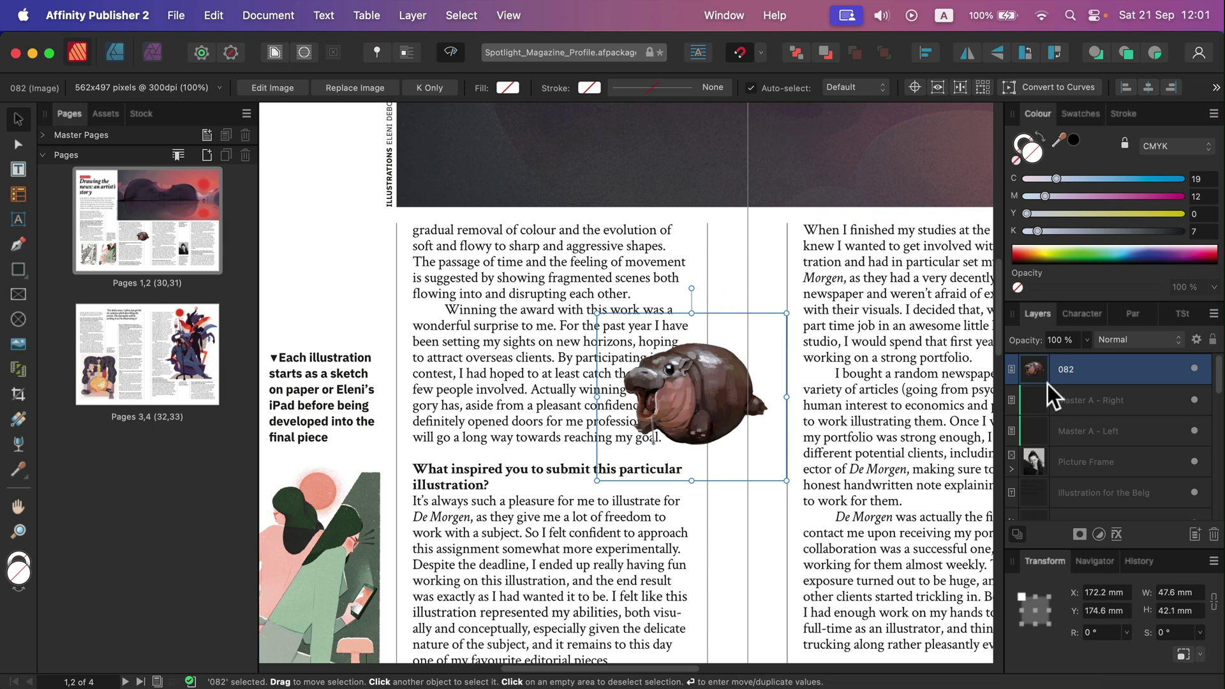
left_click_drag(1135, 371, 1116, 513)
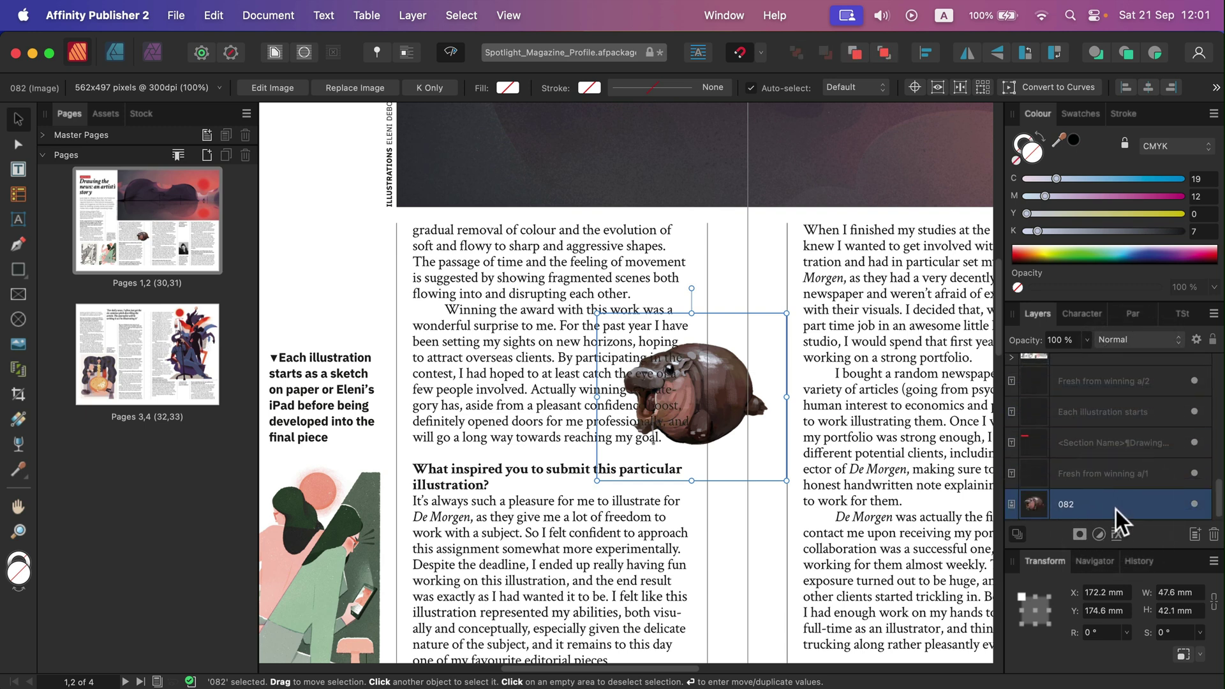
key("super+shift+bracketright")
left_click_drag(729, 383, 729, 386)
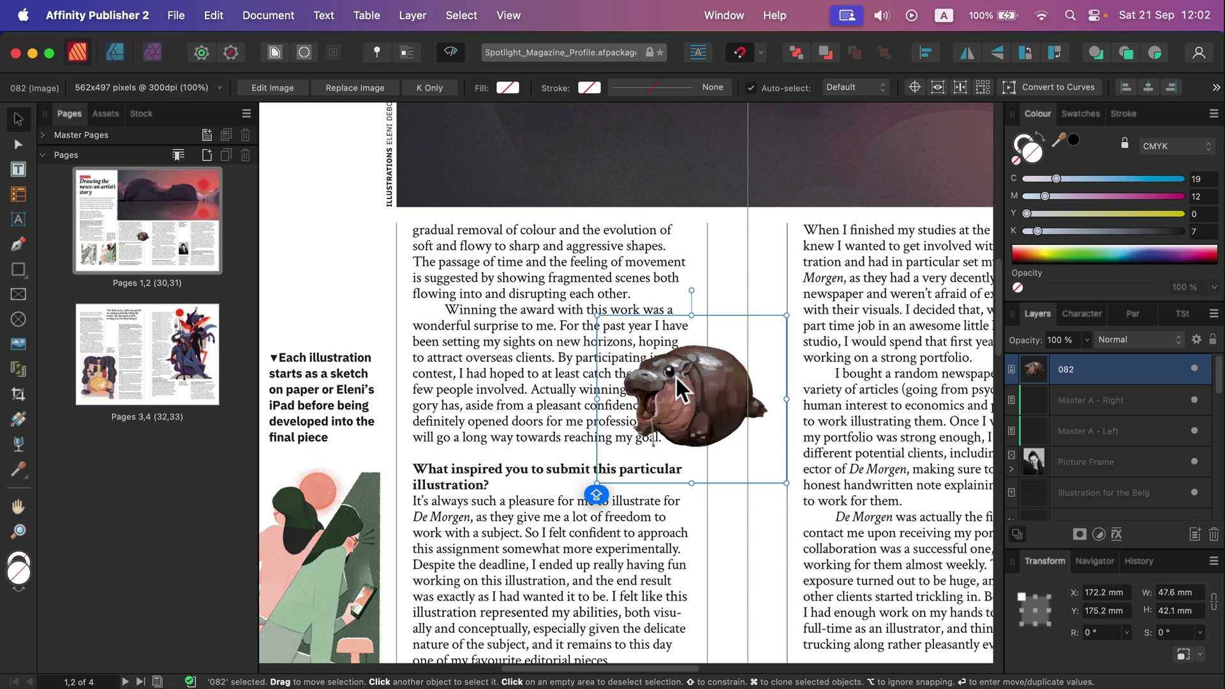
Step: Try Square and Tight wrap on the hippo, move it into the column, then settle on Jump wrap
left_click(275, 54)
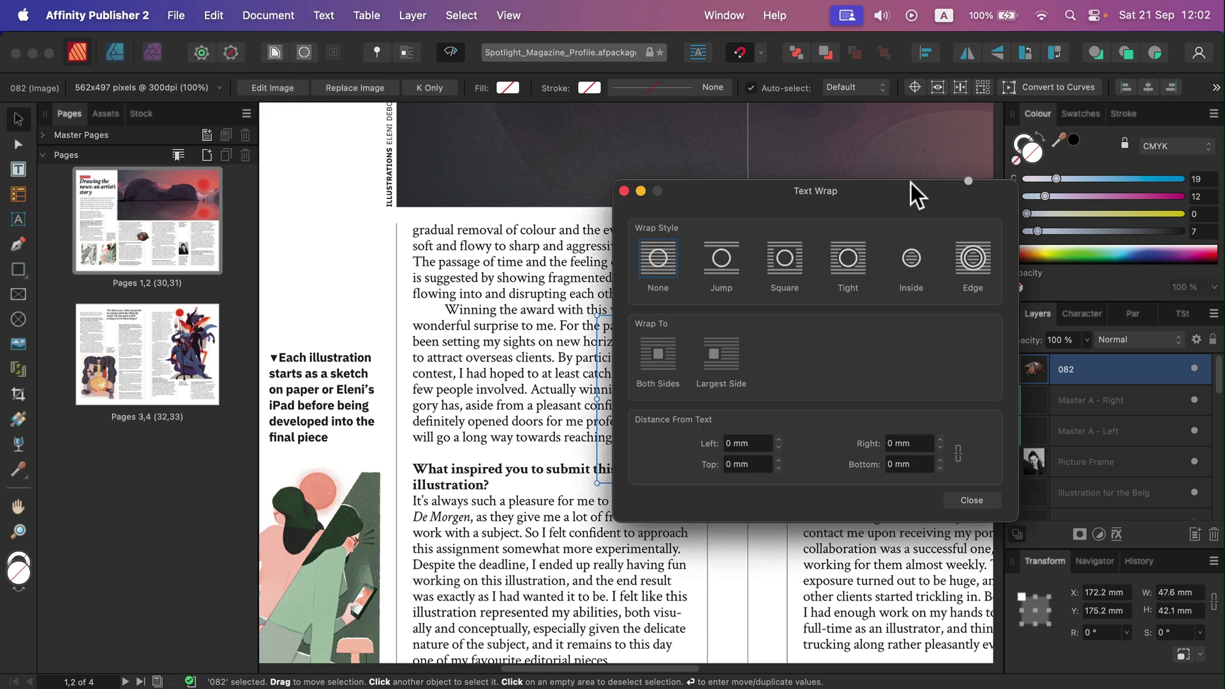
left_click_drag(777, 187, 1041, 184)
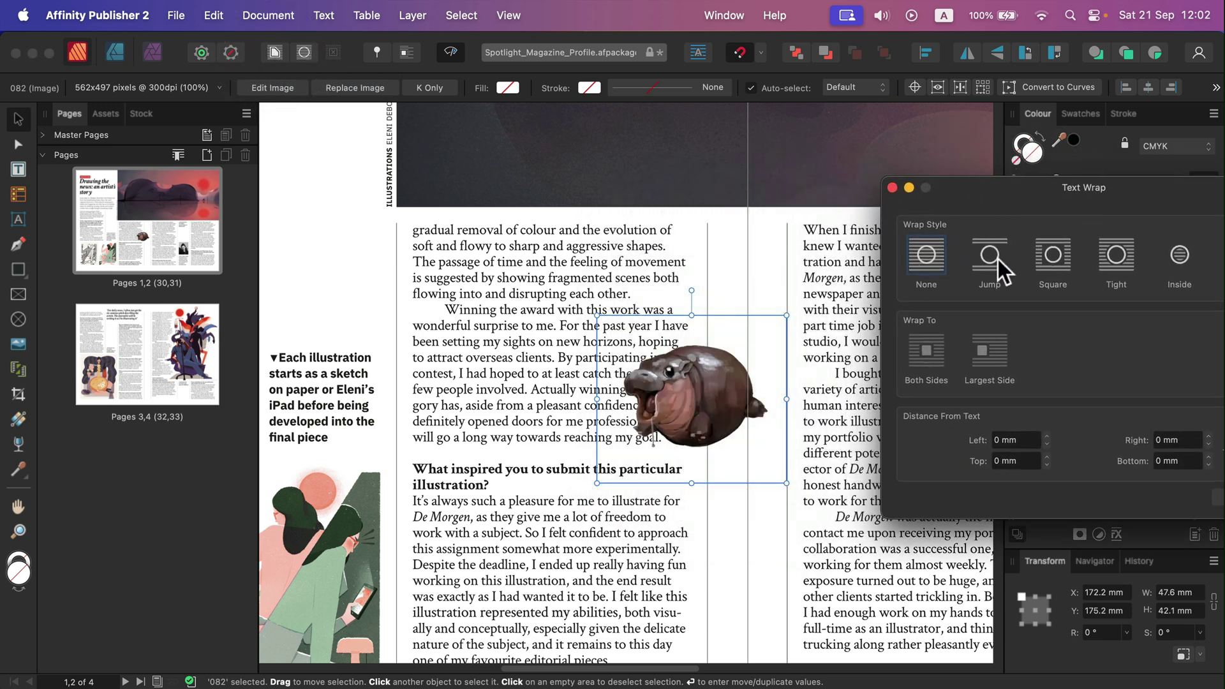
left_click(1052, 256)
left_click_drag(703, 399, 584, 390)
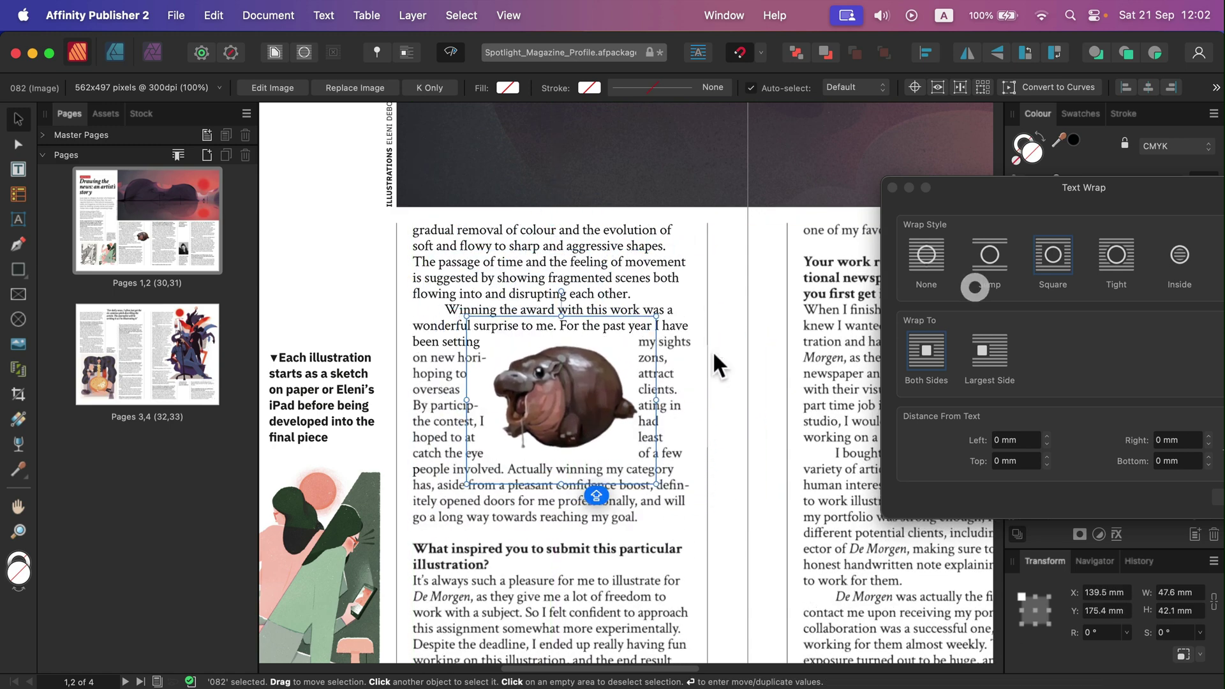
left_click(1108, 261)
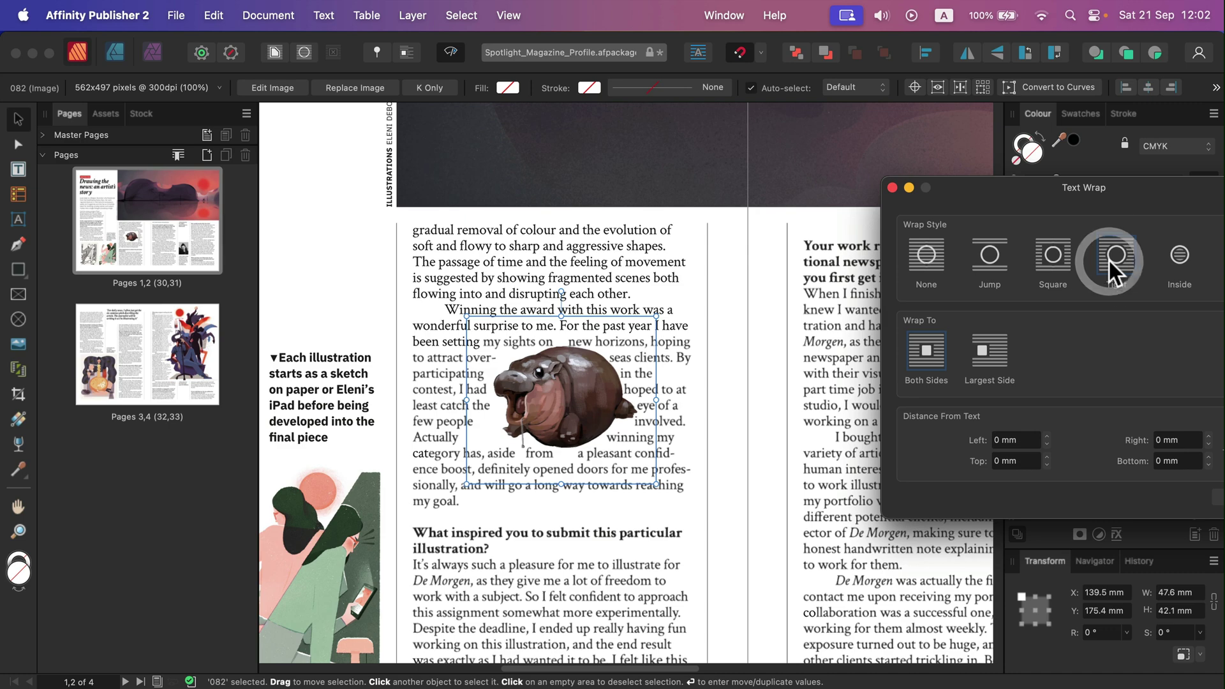
left_click(981, 246)
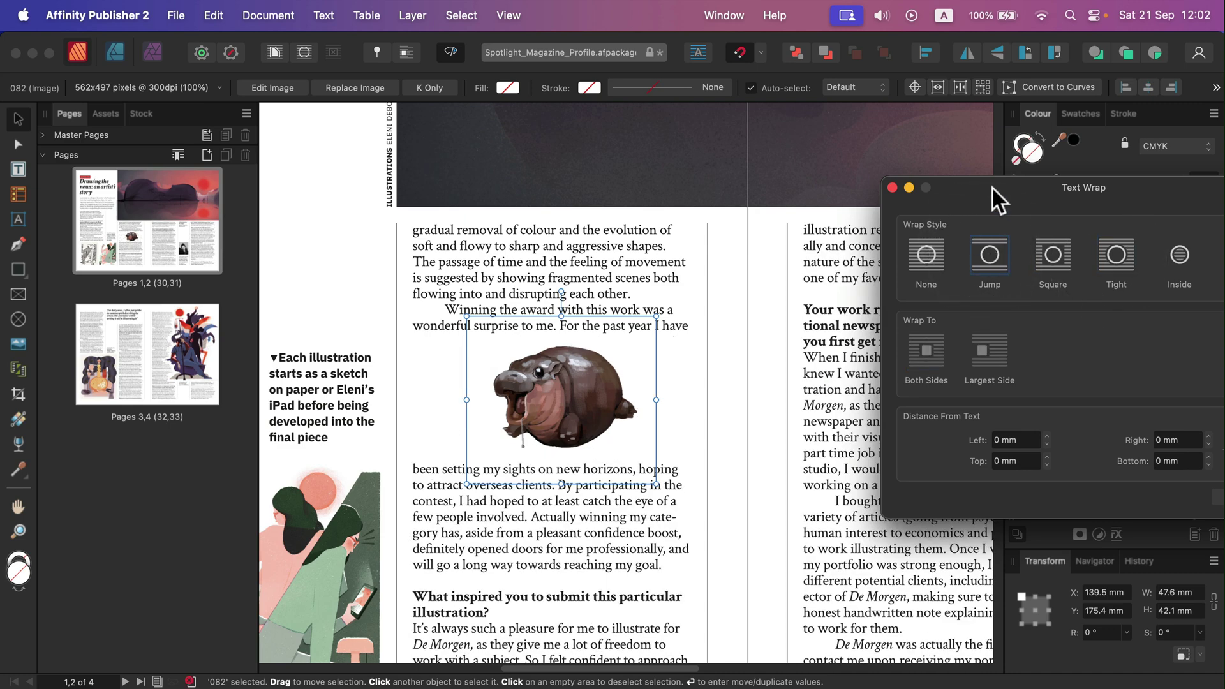
left_click(1192, 485)
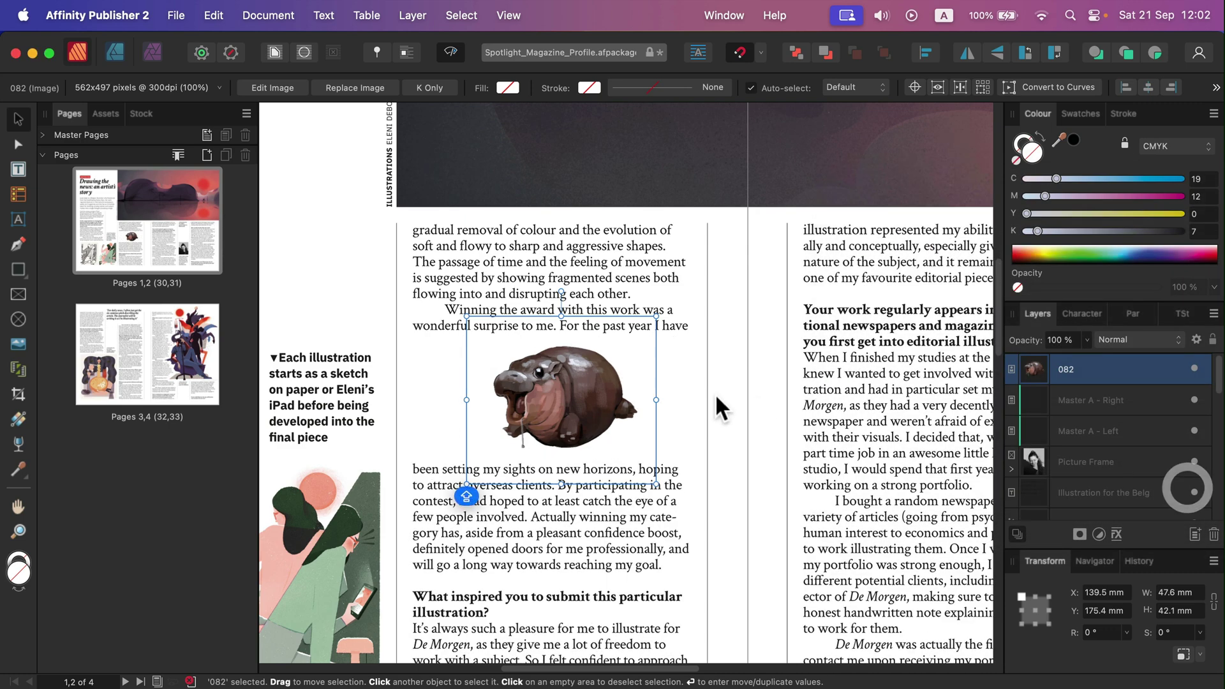
Step: Nudge the hippo, then type filler letters into the first paragraph so text reflows past it
left_click_drag(577, 399, 583, 401)
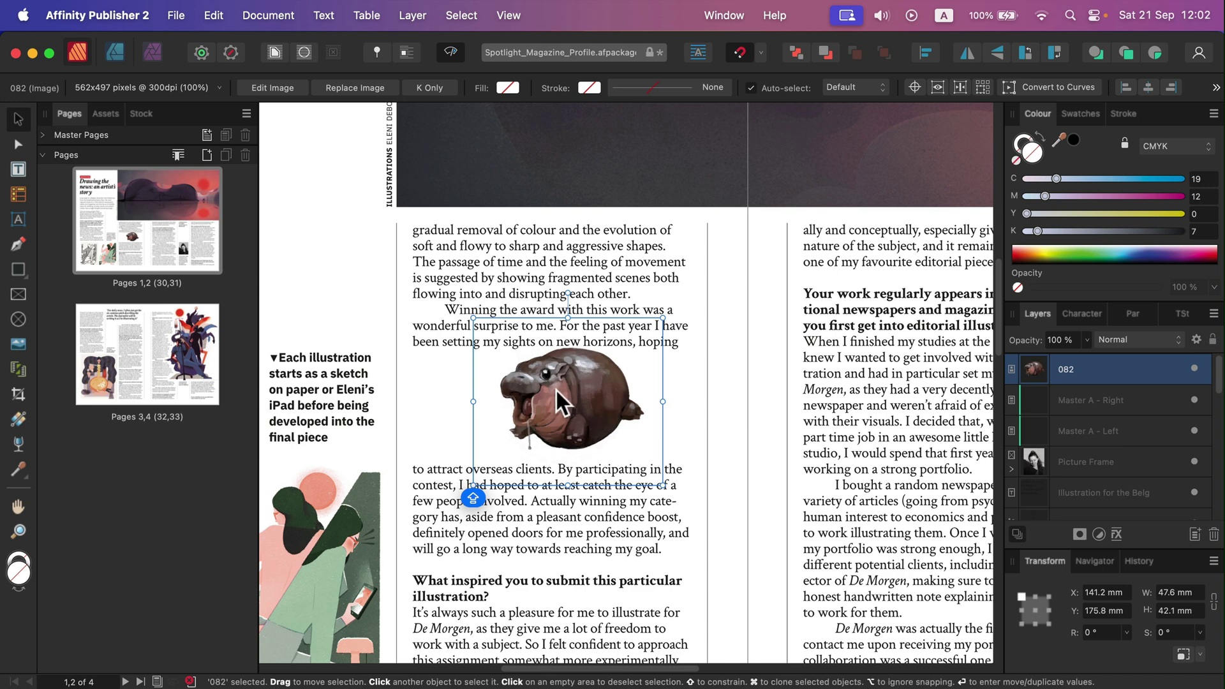
double_click(518, 244)
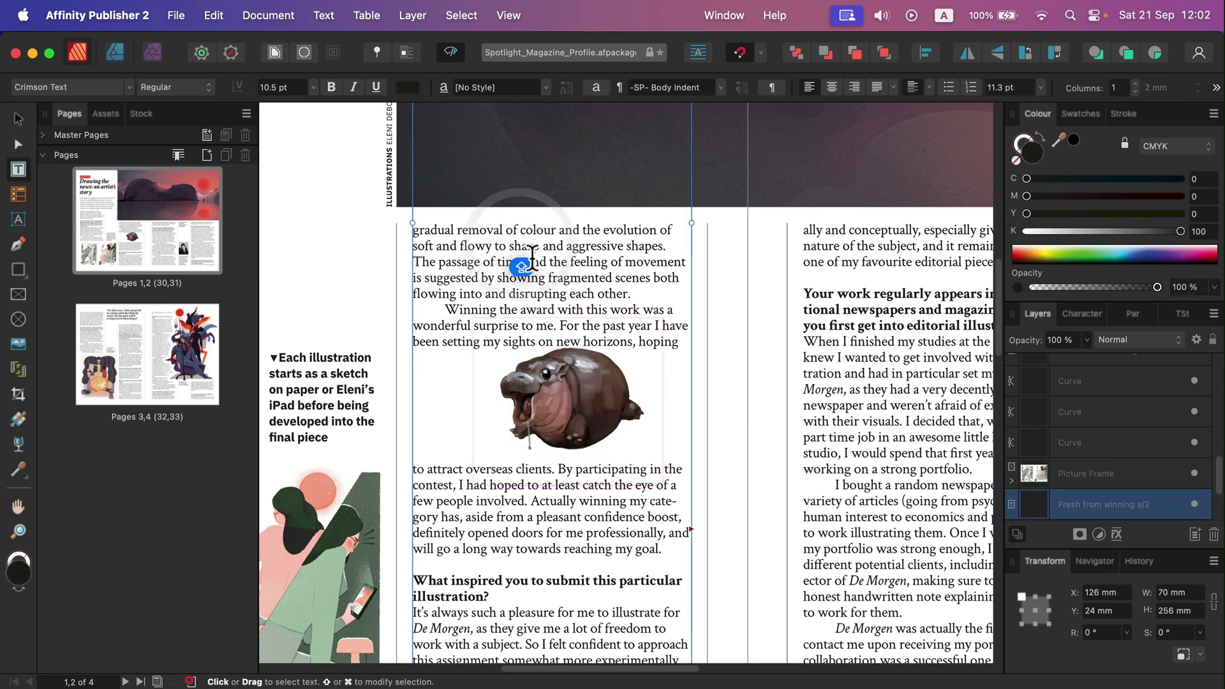
type("SADASDASDASDAS")
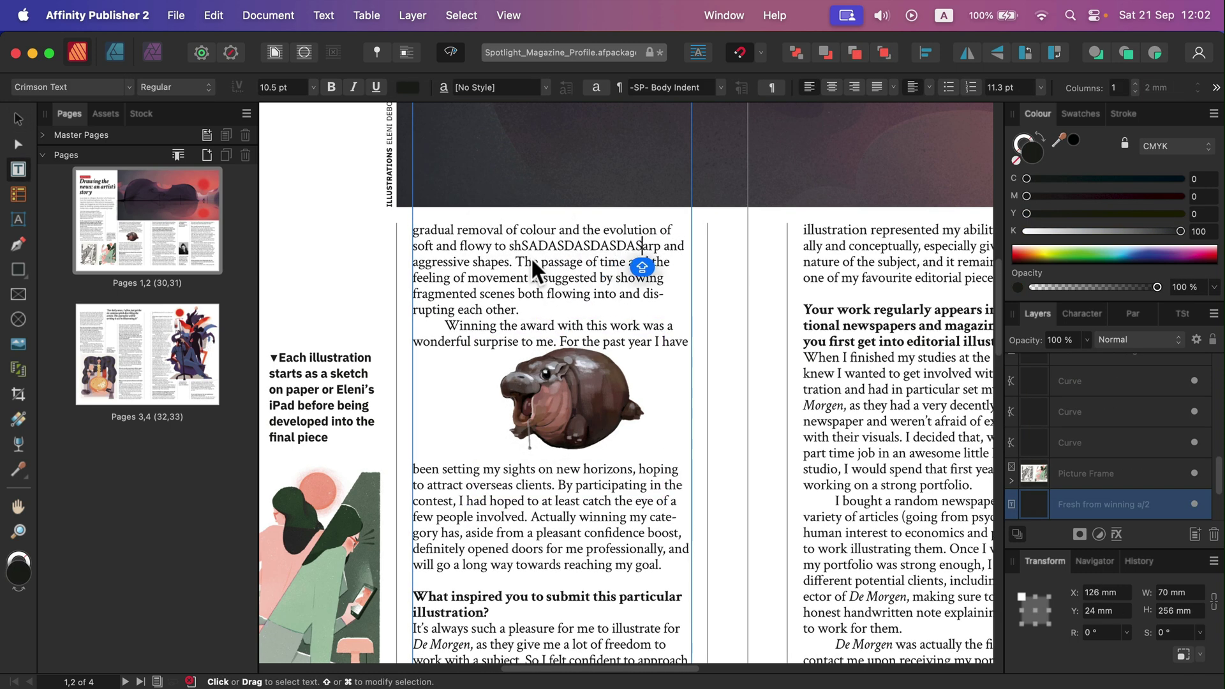
type("DASDSADSADASDASDSADSADAS")
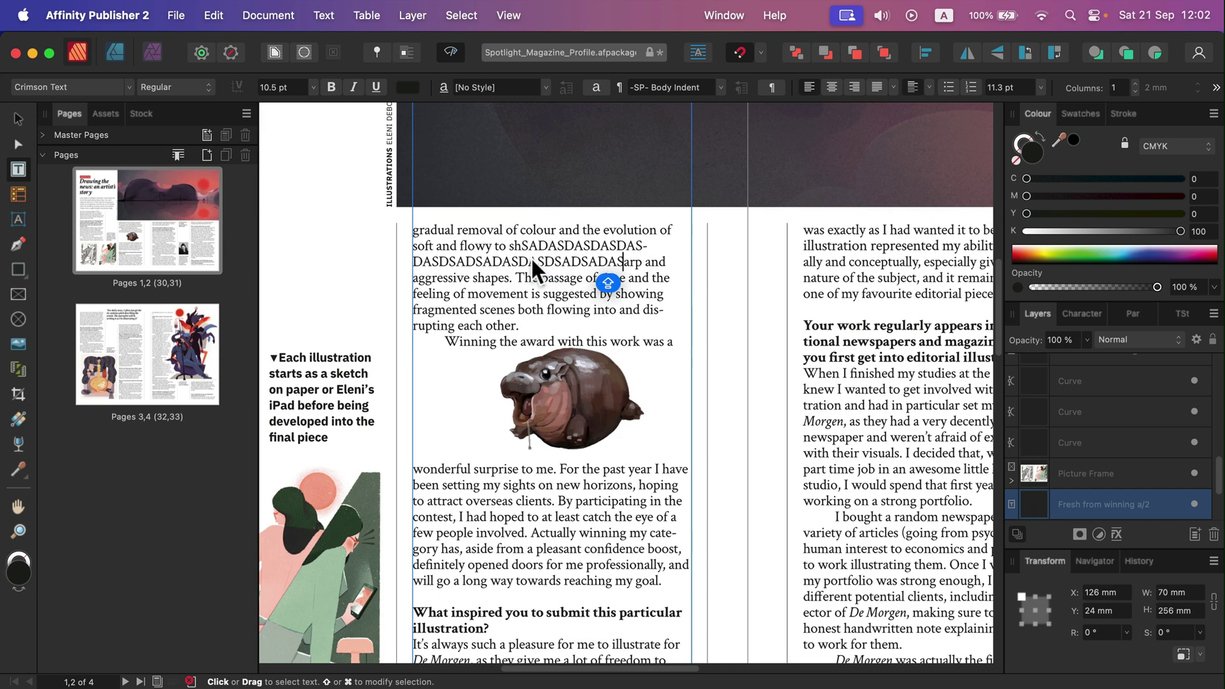
type("DSADASDASDASDASDASDSA")
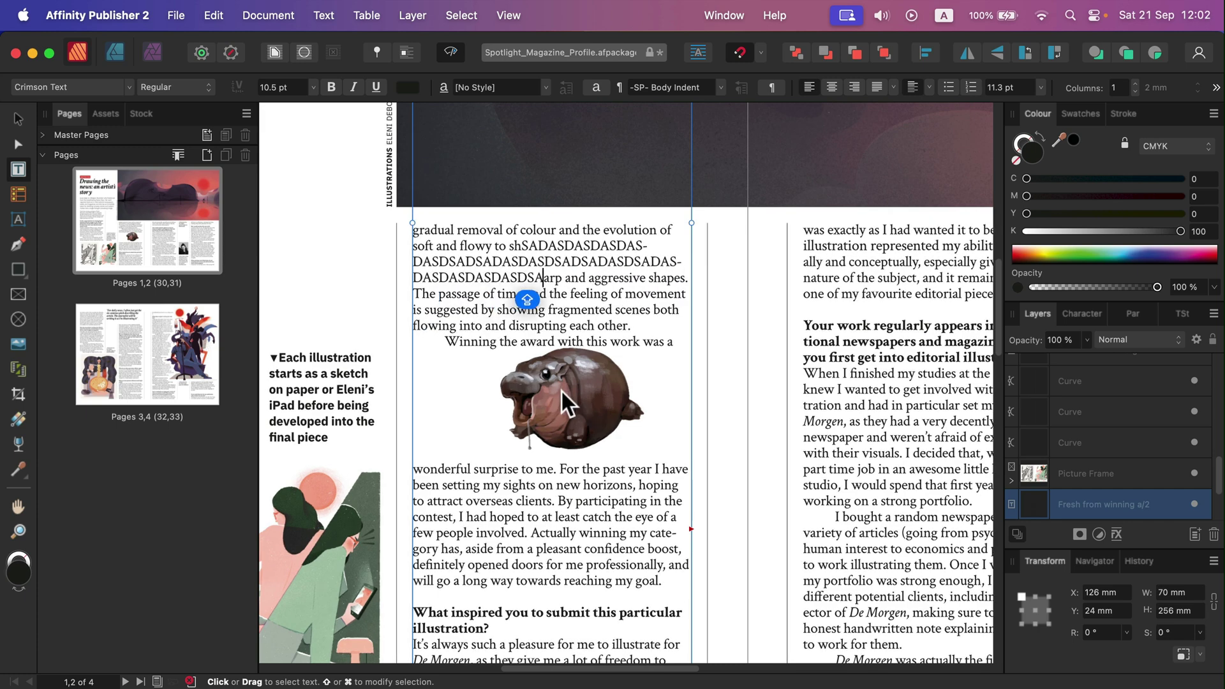
type("DASDASDASDSADSADS")
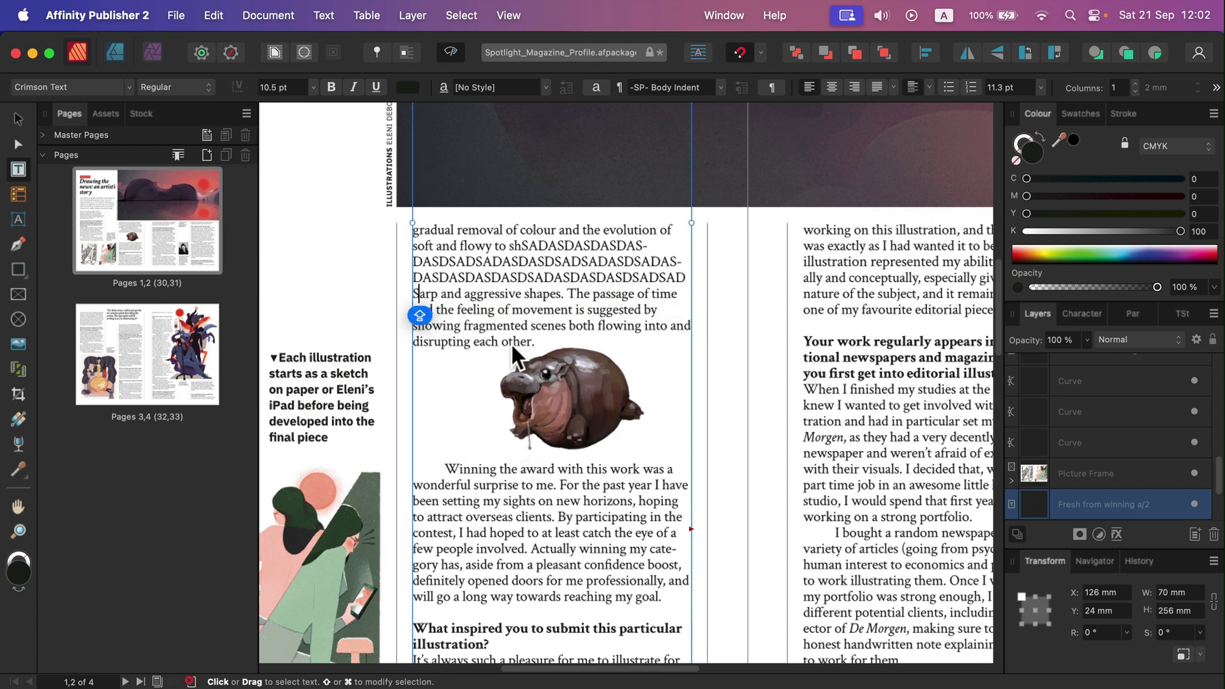
type("DASDASDSADSADASDSADA")
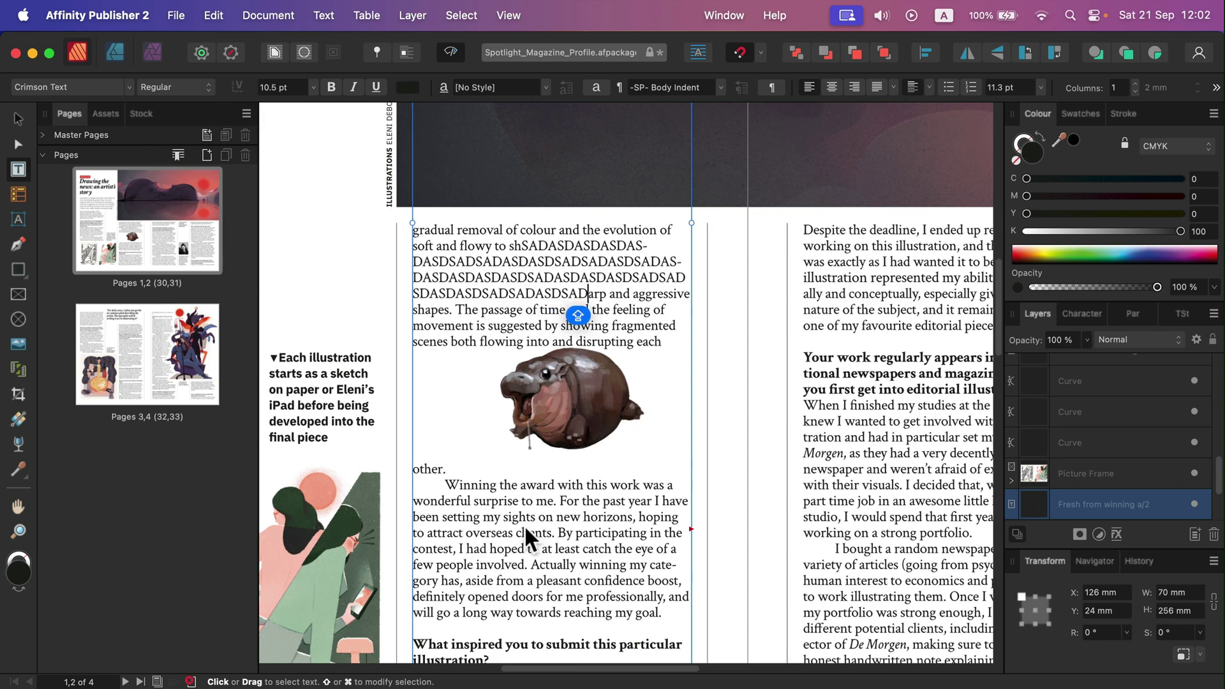
type("SDSADSADSA")
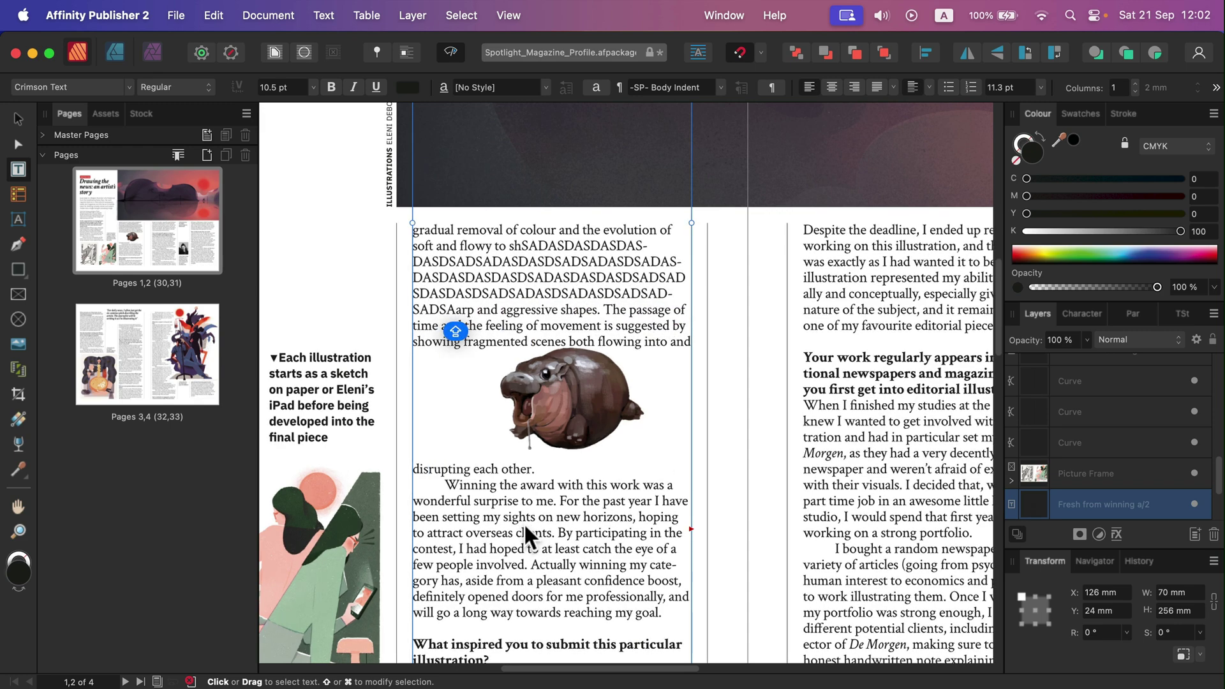
left_click(589, 413)
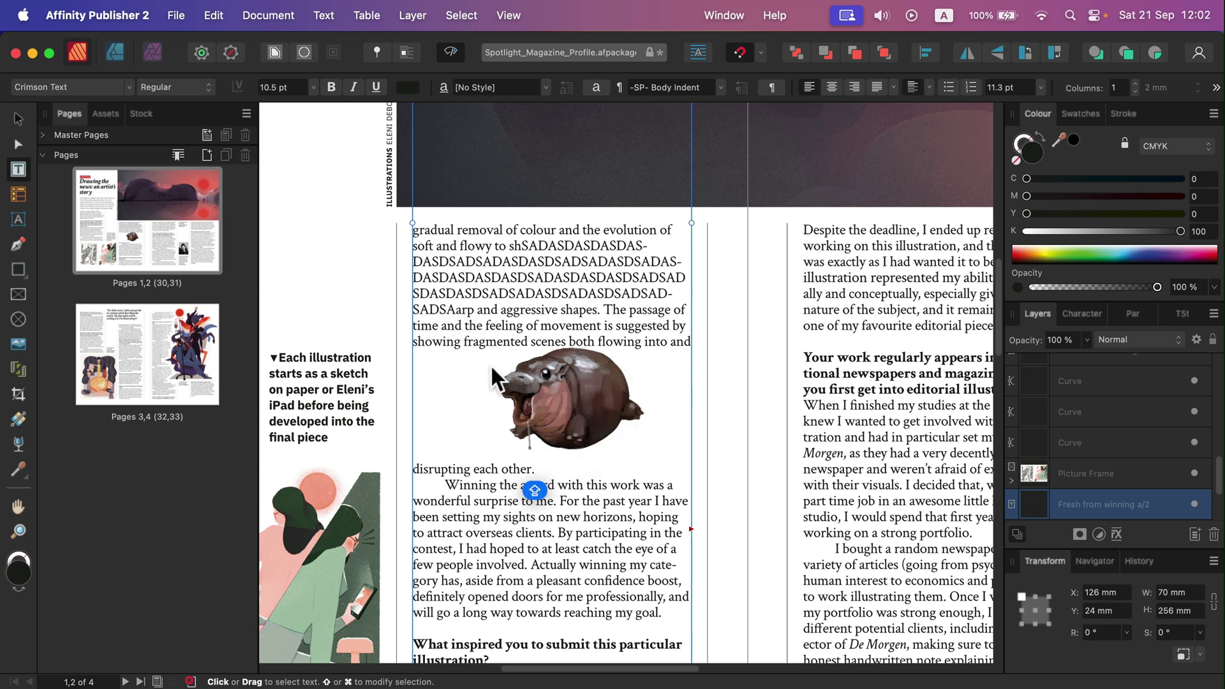
Step: Show the Pinning panel from the panel list and reposition it on screen
left_click(711, 376)
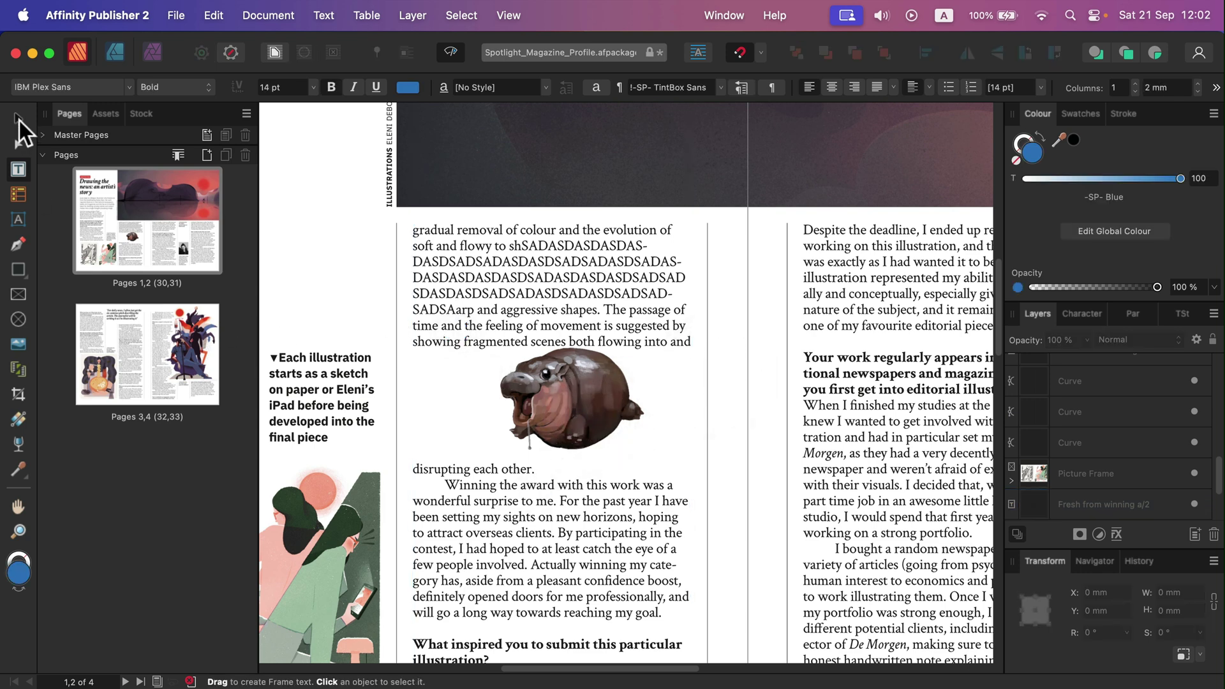
left_click(18, 120)
left_click(582, 430)
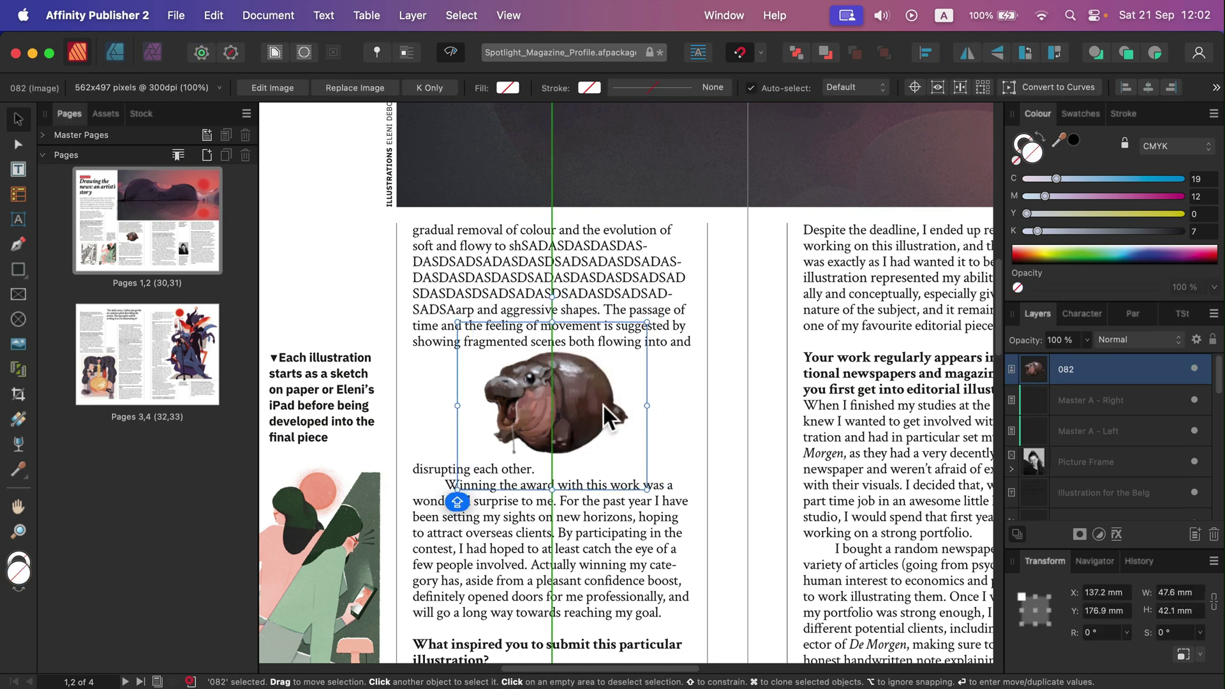
left_click(711, 267)
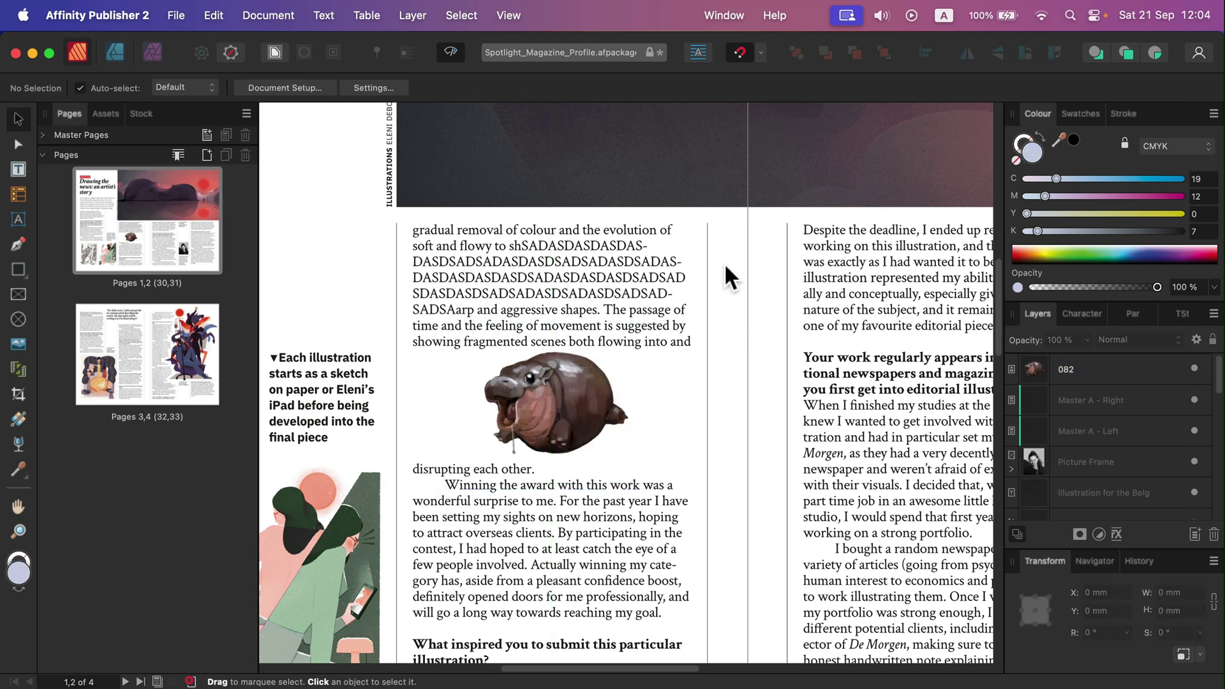
left_click(708, 10)
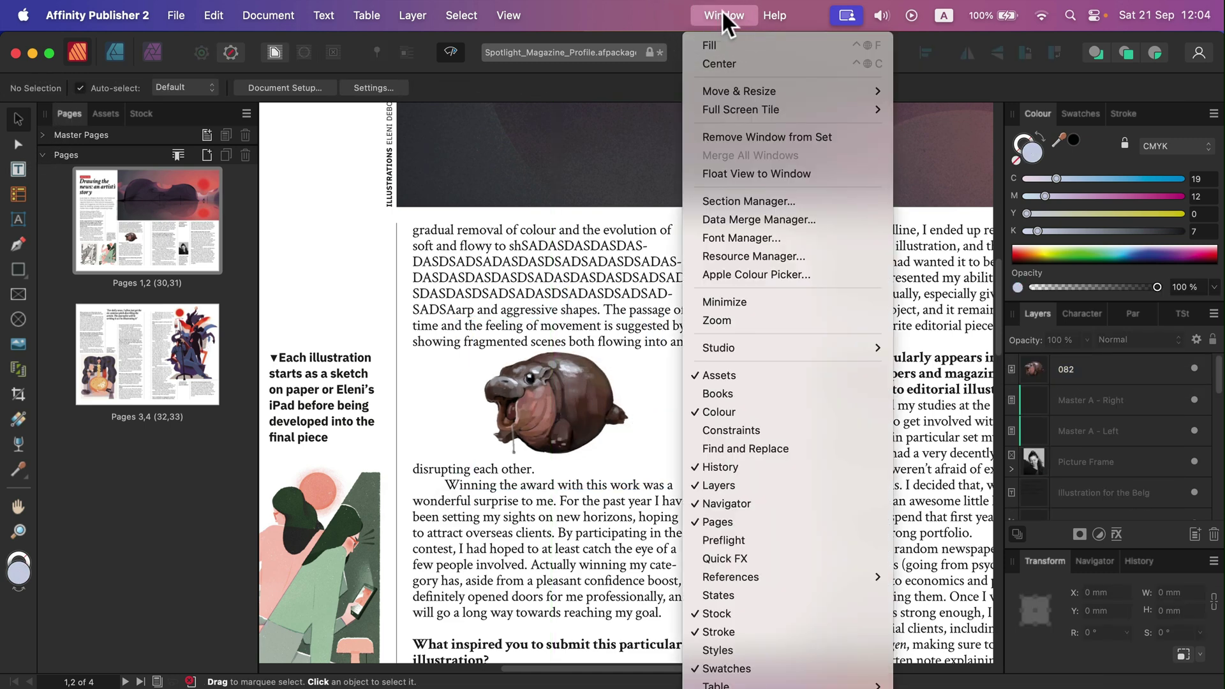
scroll(762, 485, "down", 3)
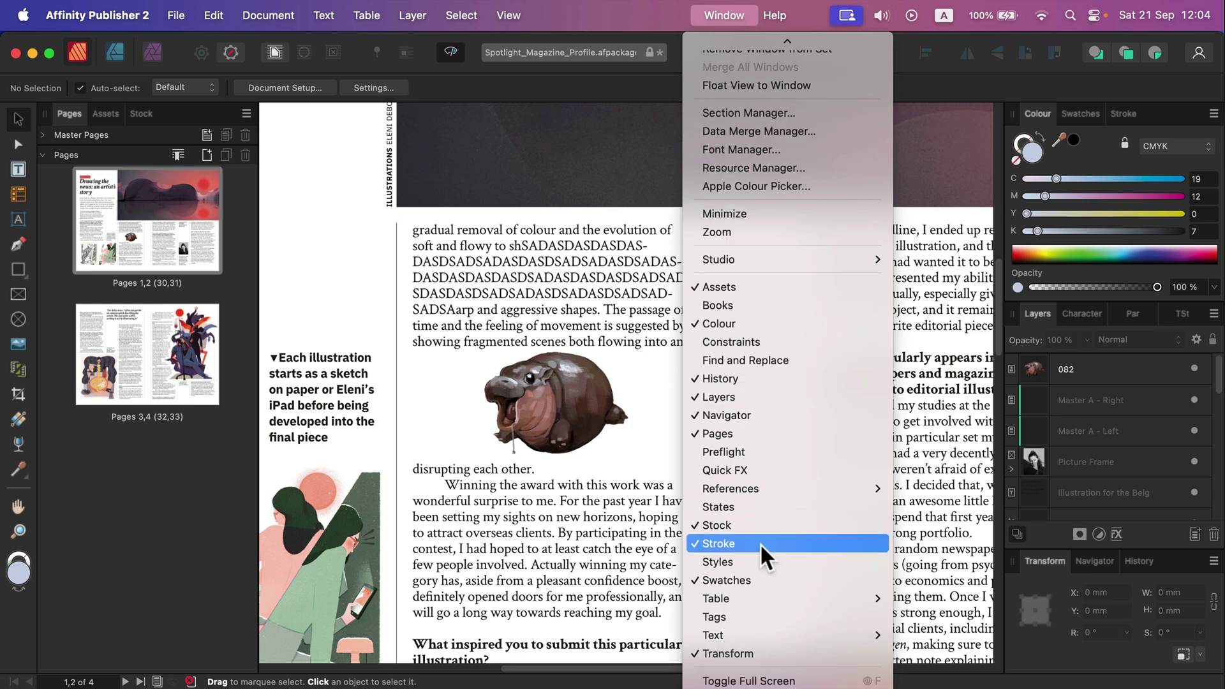
mouse_move(749, 633)
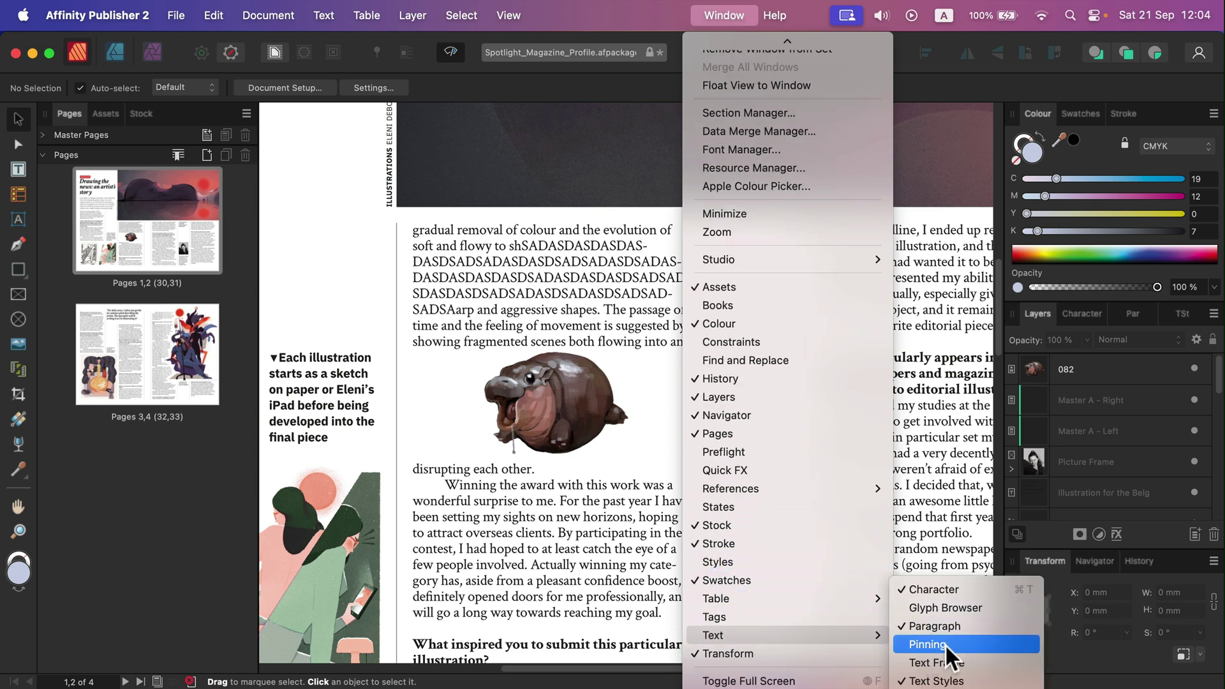
left_click(916, 642)
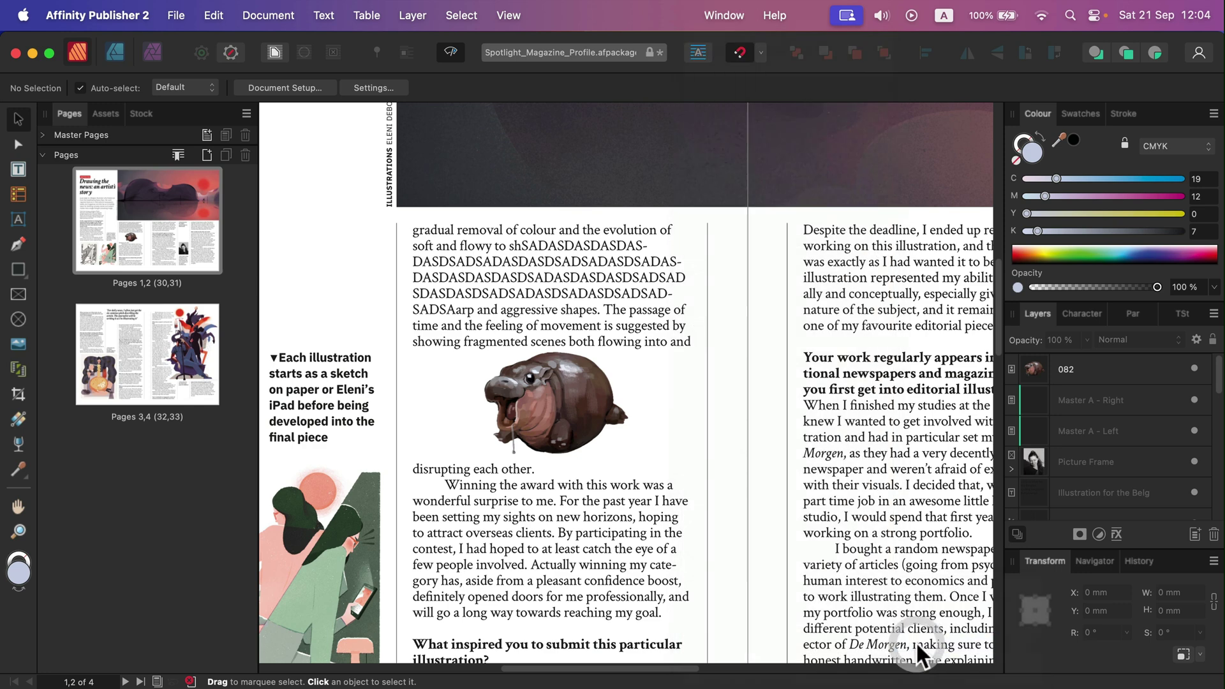
left_click_drag(762, 131, 1048, 306)
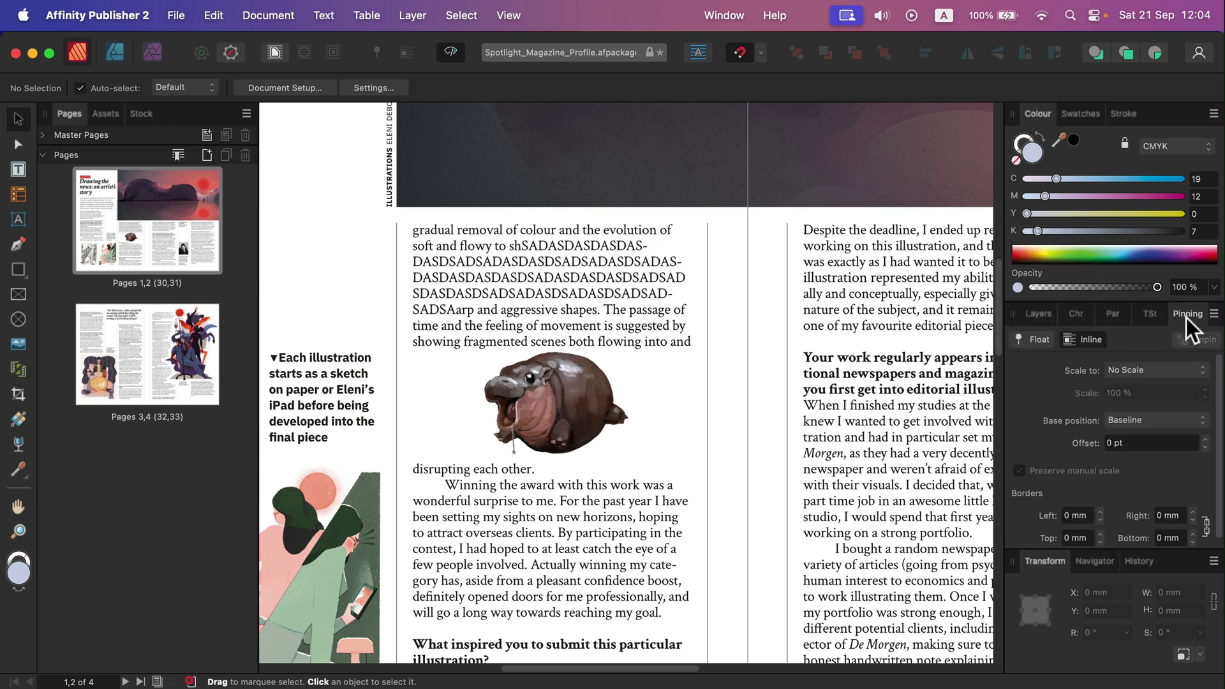
Step: Float the pinning options, pin the hippo inline in the text, and shrink it to 31.2 × 27.5 mm
left_click_drag(1186, 319, 744, 141)
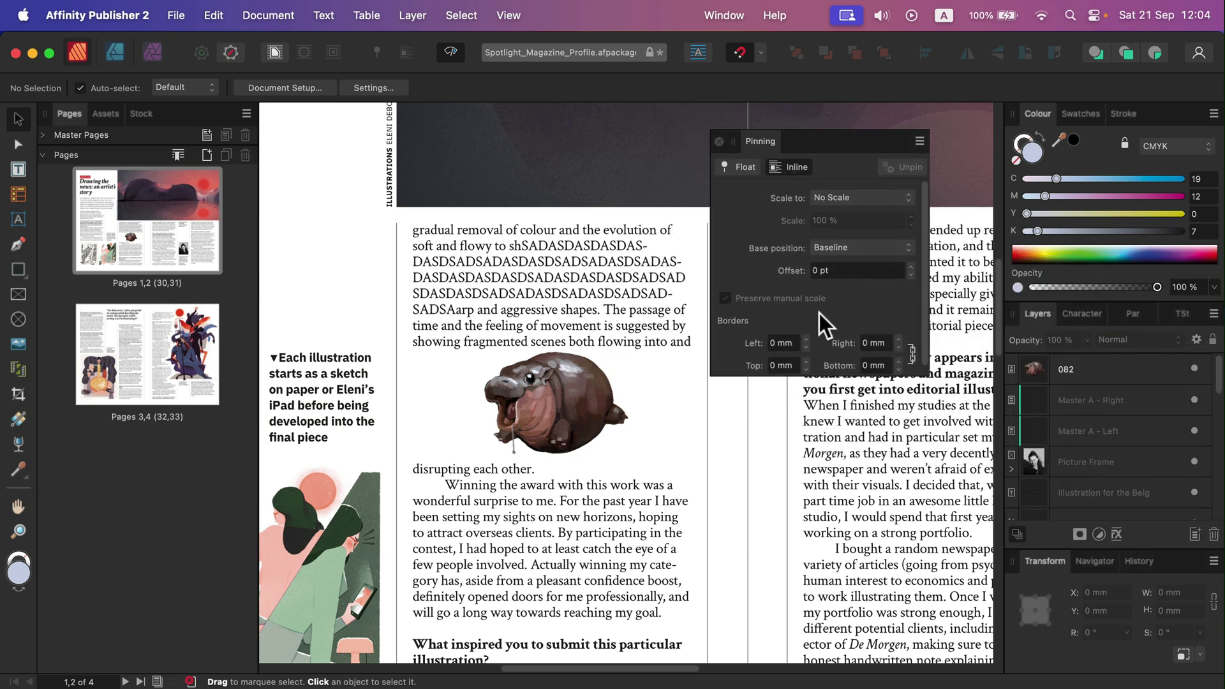
left_click(577, 391)
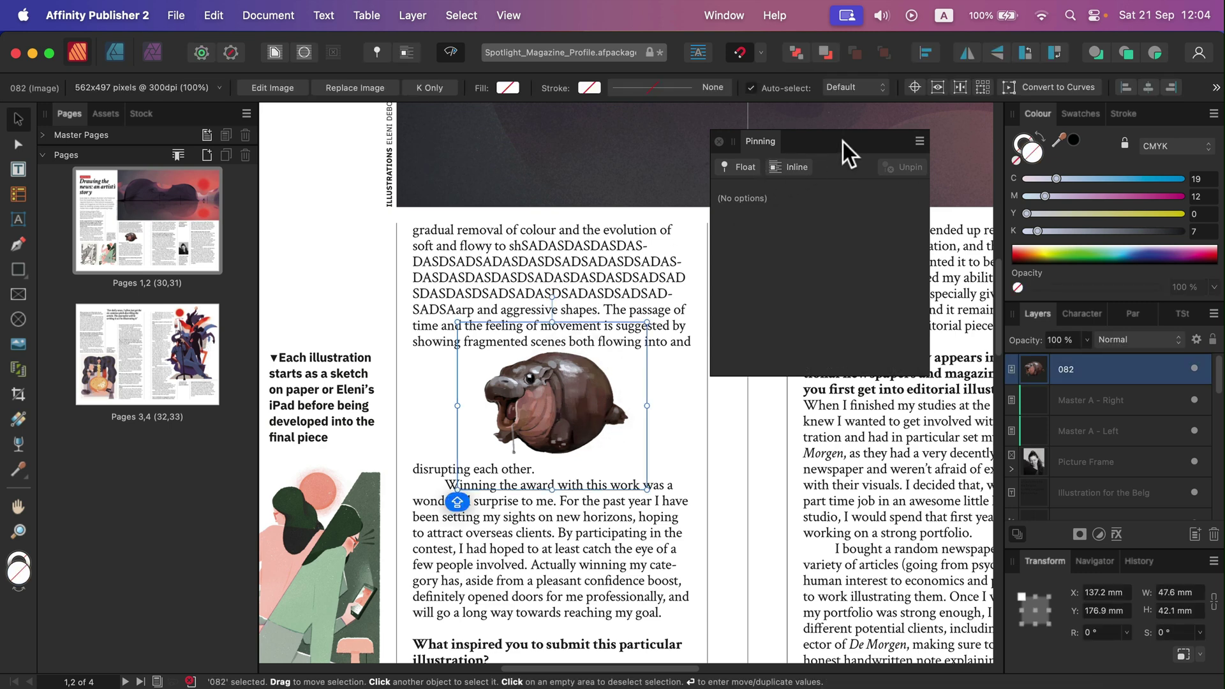
left_click(807, 169)
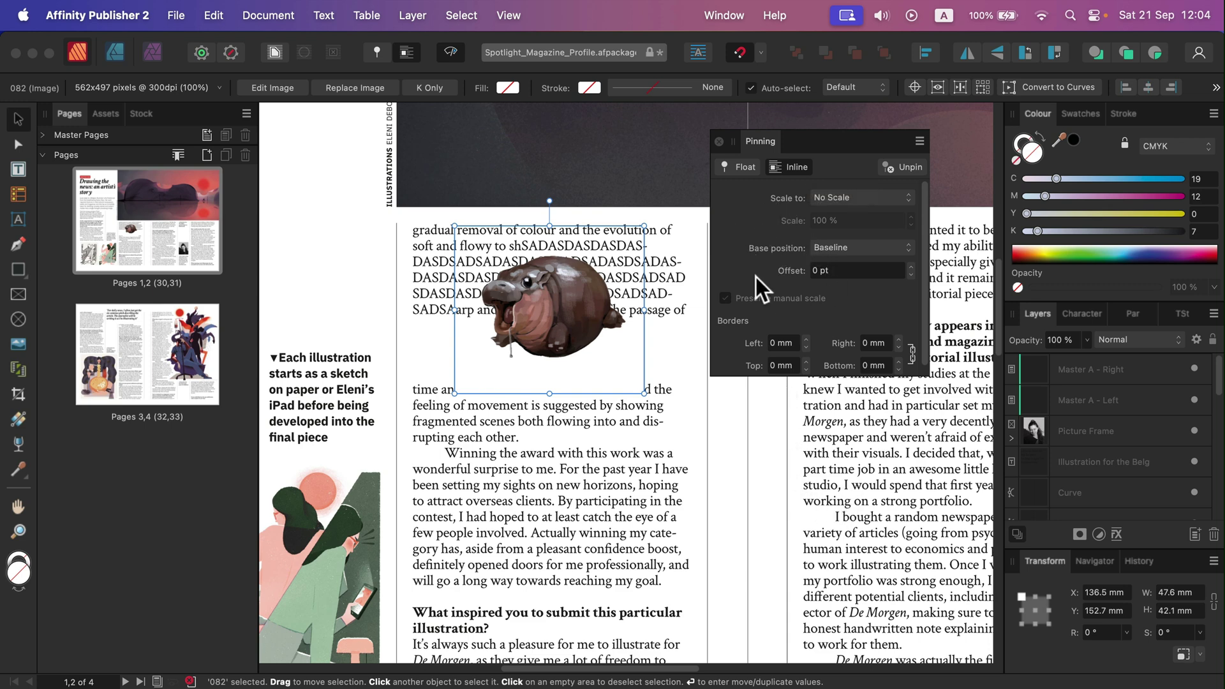
left_click(806, 167)
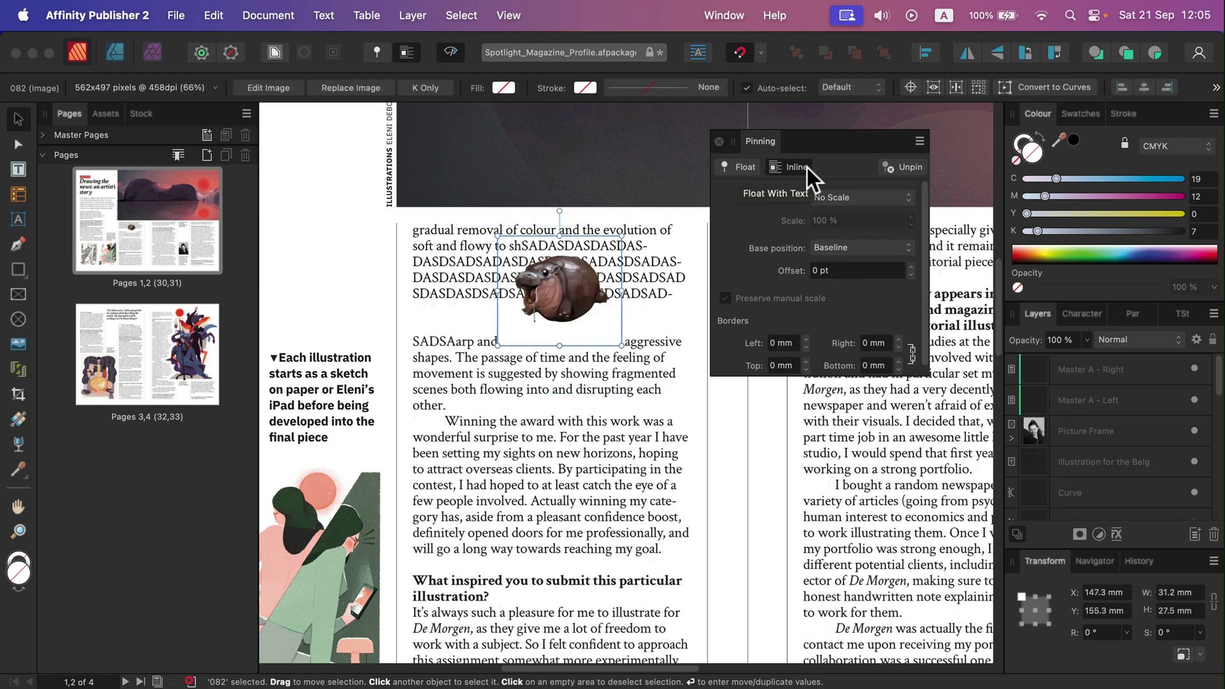
Step: Switch the pinned hippo to Float, apply Square wrap on both sides, and drag it mid-paragraph
left_click(740, 168)
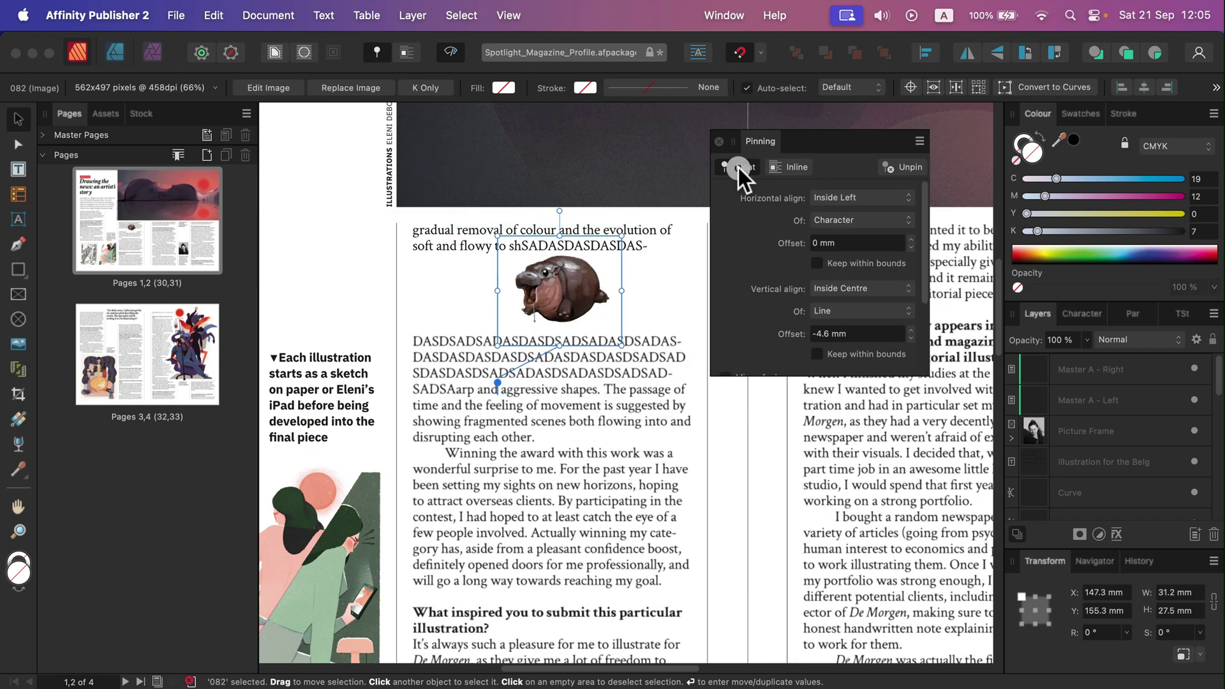
mouse_move(556, 288)
left_mouse_down()
mouse_move(556, 308)
mouse_move(484, 329)
mouse_move(483, 282)
mouse_move(539, 305)
left_mouse_up()
left_click(272, 52)
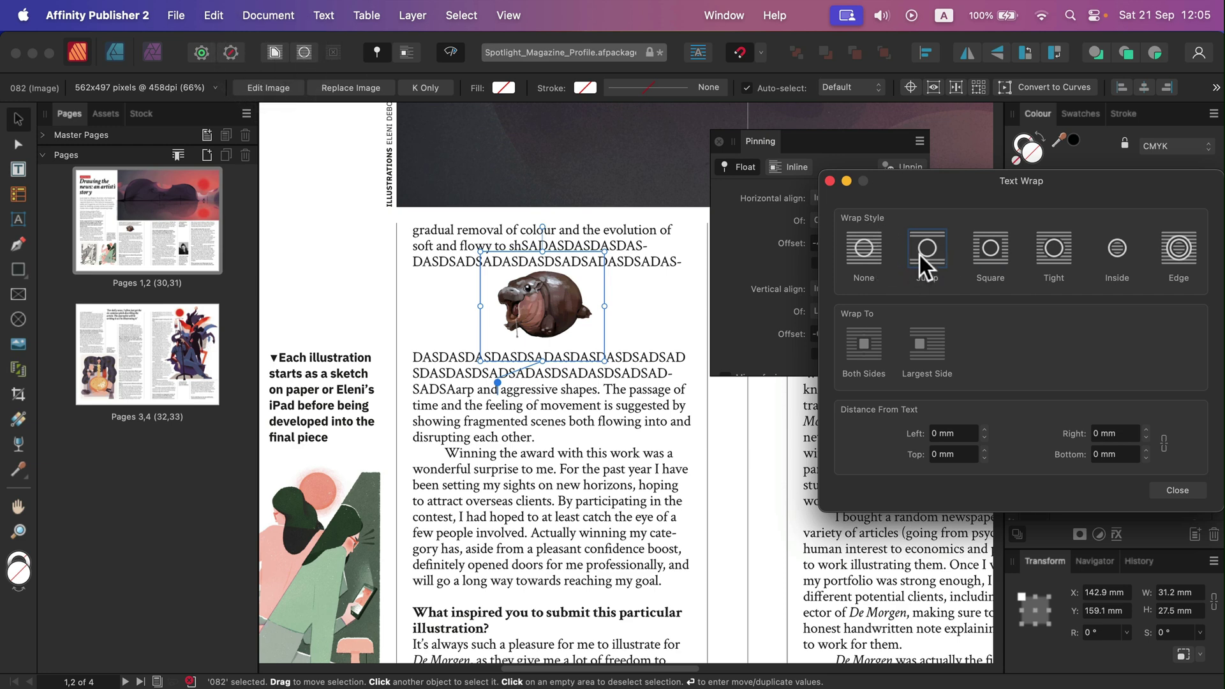
left_click(981, 250)
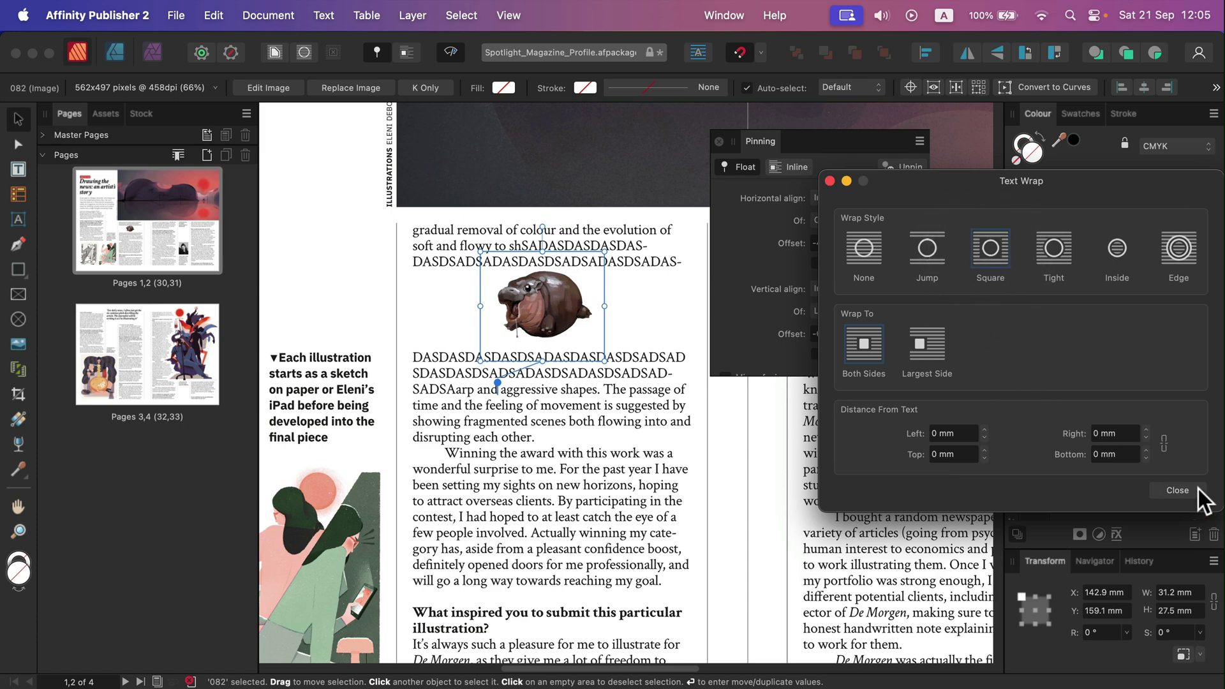
left_click(1177, 490)
left_click_drag(560, 306, 640, 345)
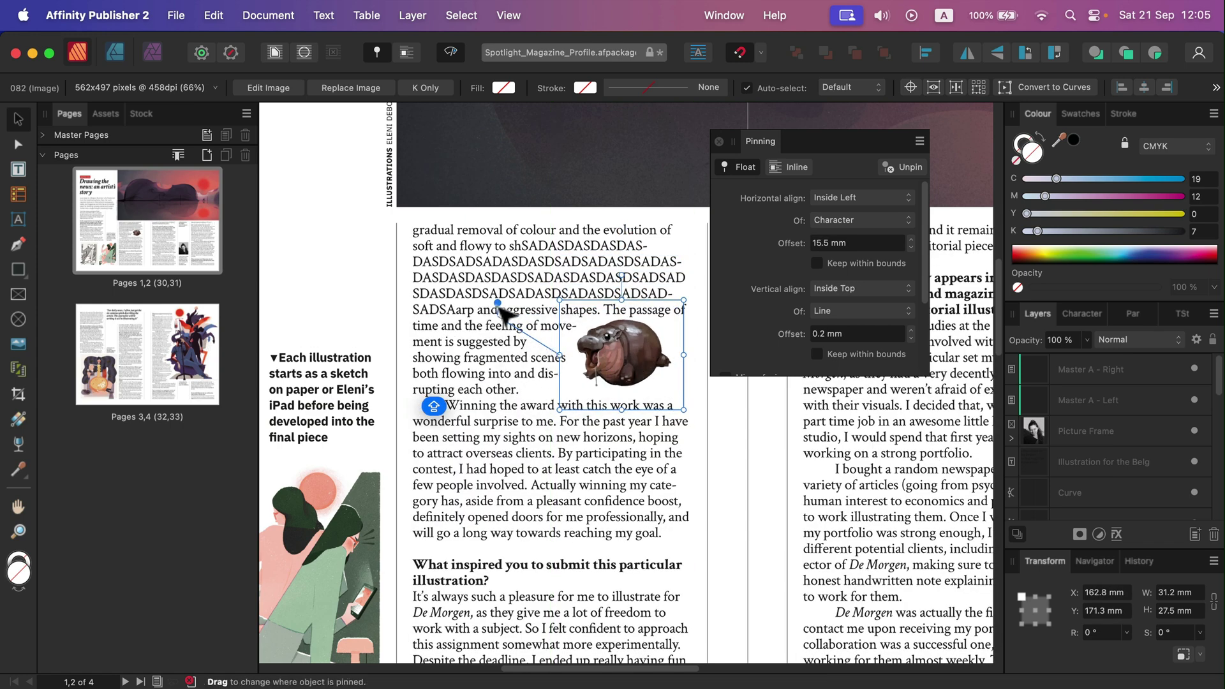
left_click_drag(582, 352, 587, 338)
Step: Type more filler letters into the long capital word and expand the 'Fresh from winning a/2' layer
double_click(511, 256)
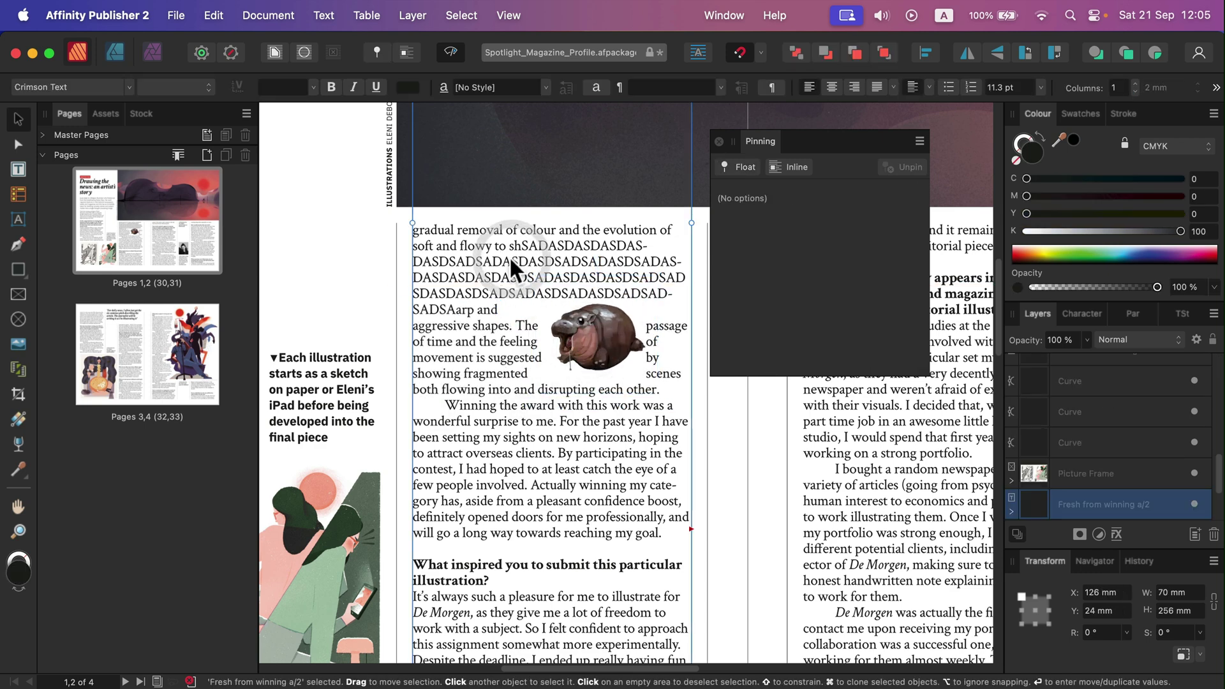
type("DSADSDSADSADASDSADASDASD")
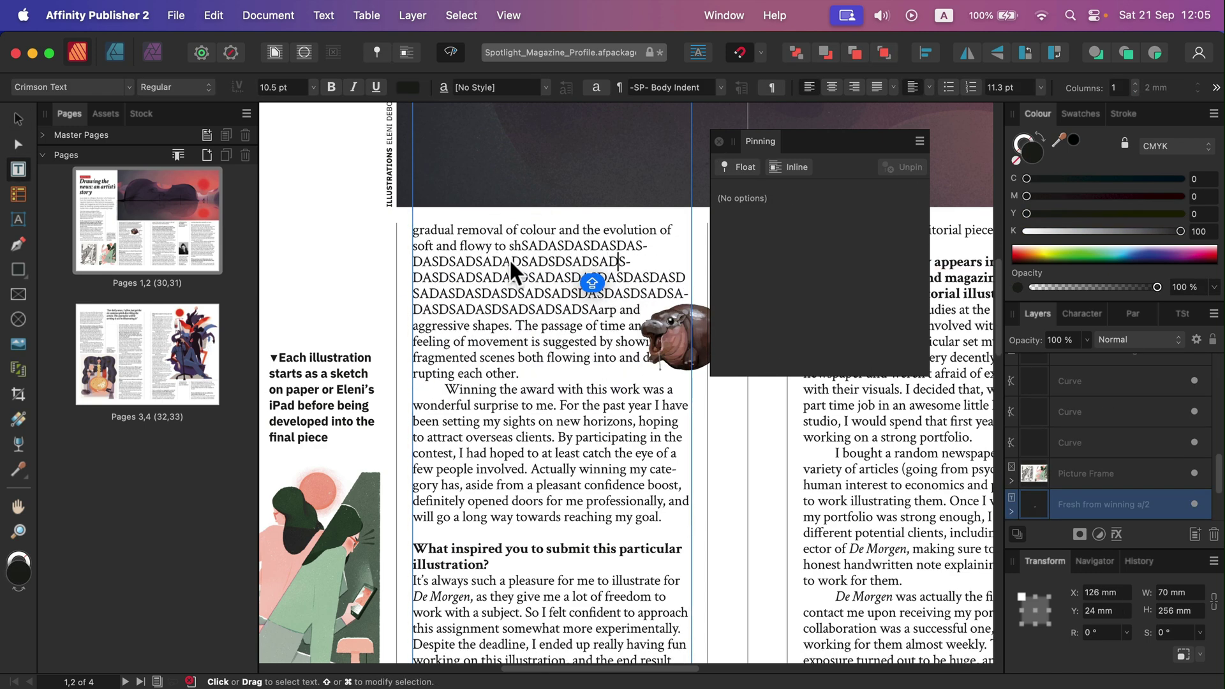
type("SADSADSADSADSADASSASA")
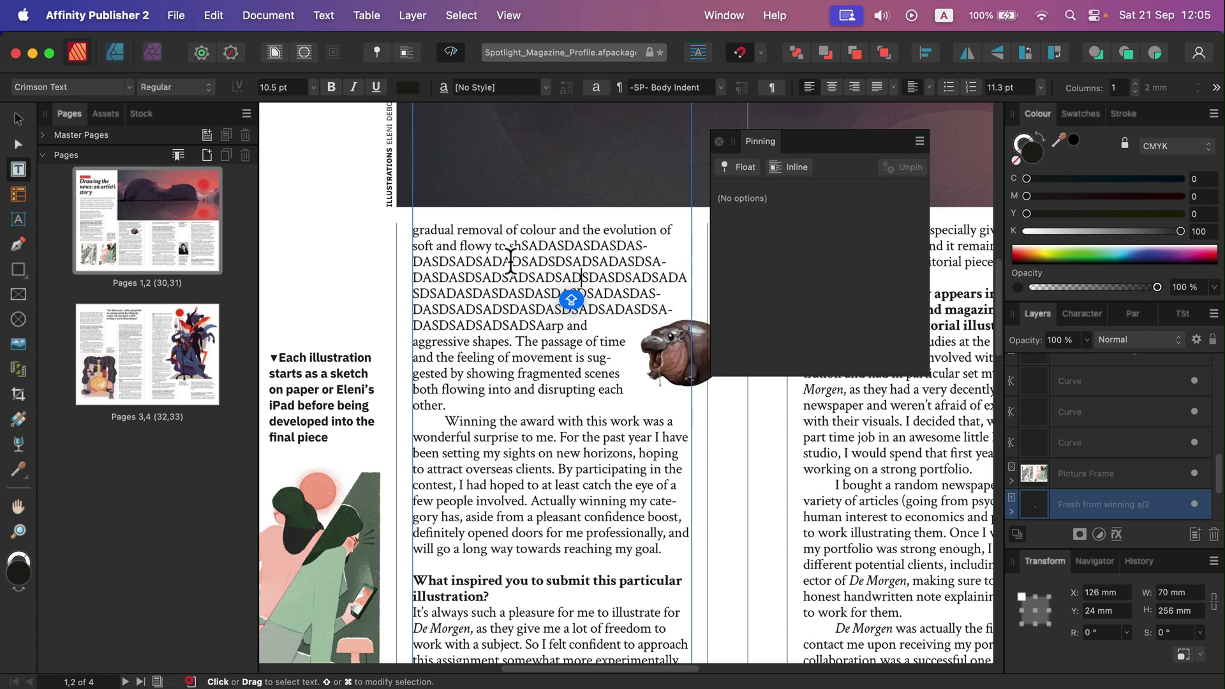
type("DSADASDSADSADSAD")
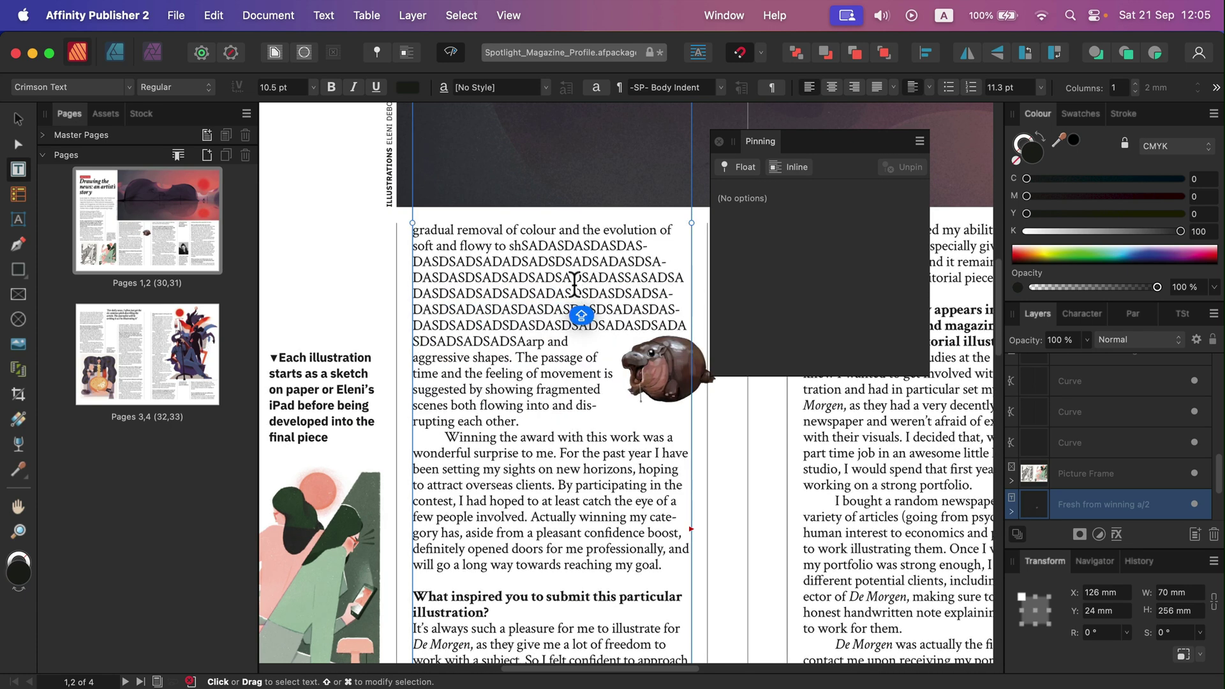
type("SADASD")
left_click(662, 354)
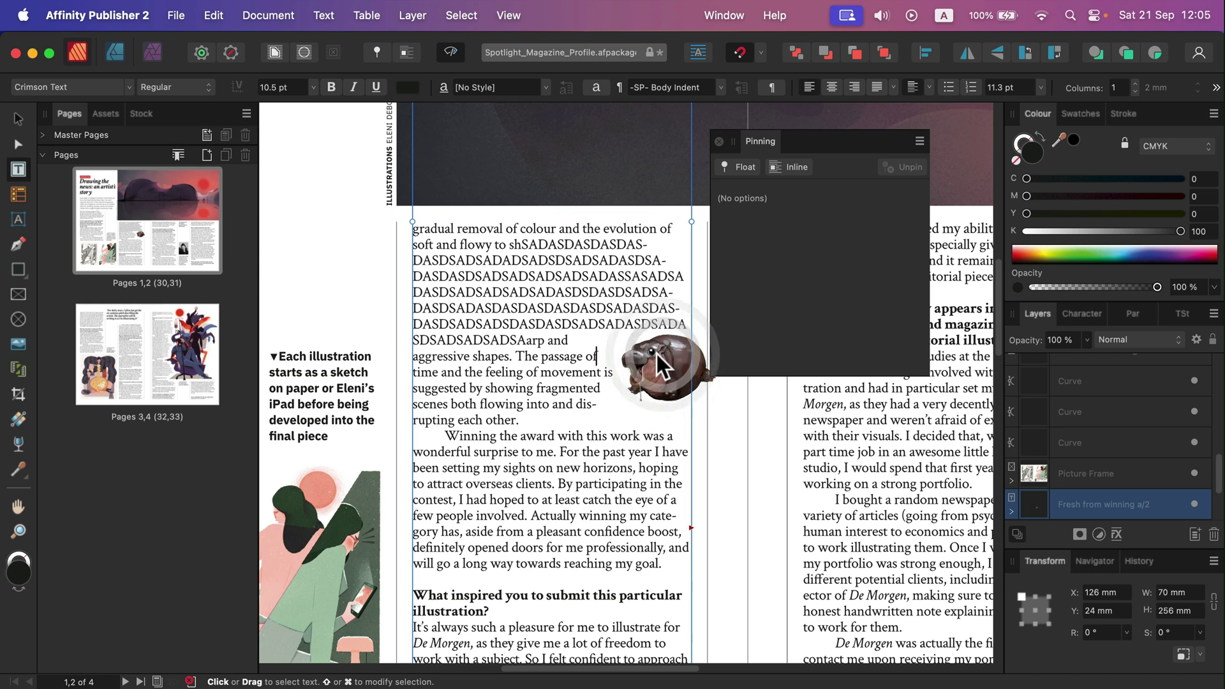
left_click(1012, 510)
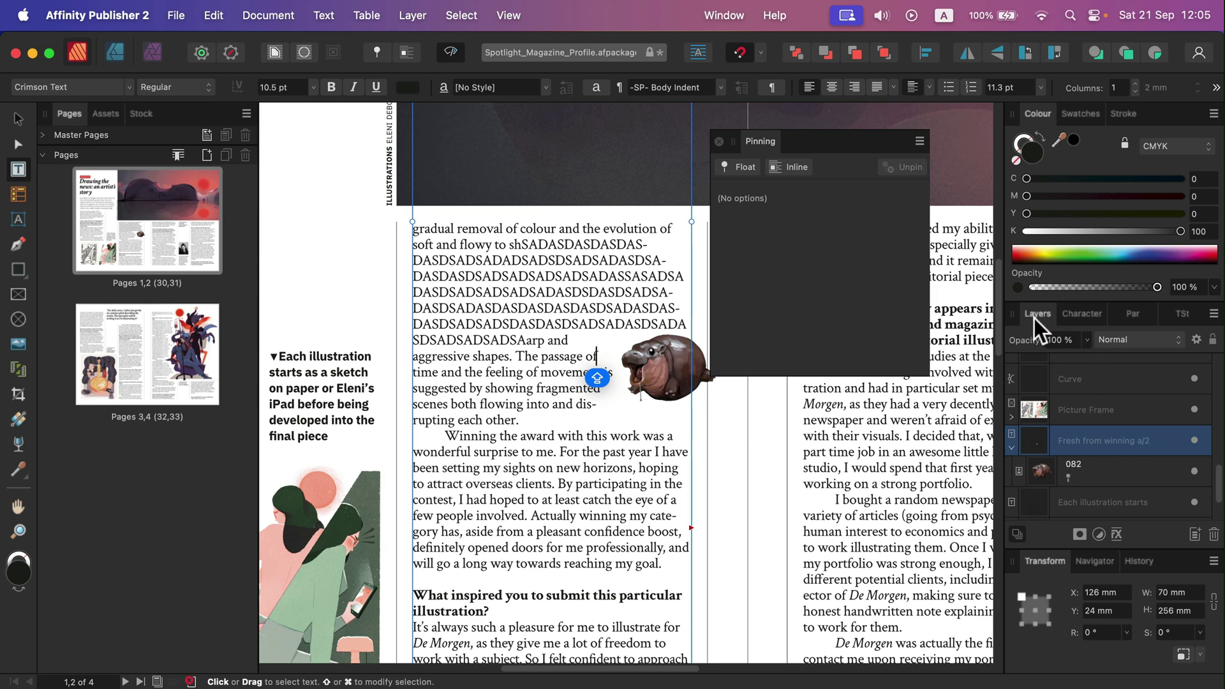
Step: Select the hippo image layer 082 inside the 'Fresh from winning a/2' text frame in Layers
scroll(1091, 433, "down", 2)
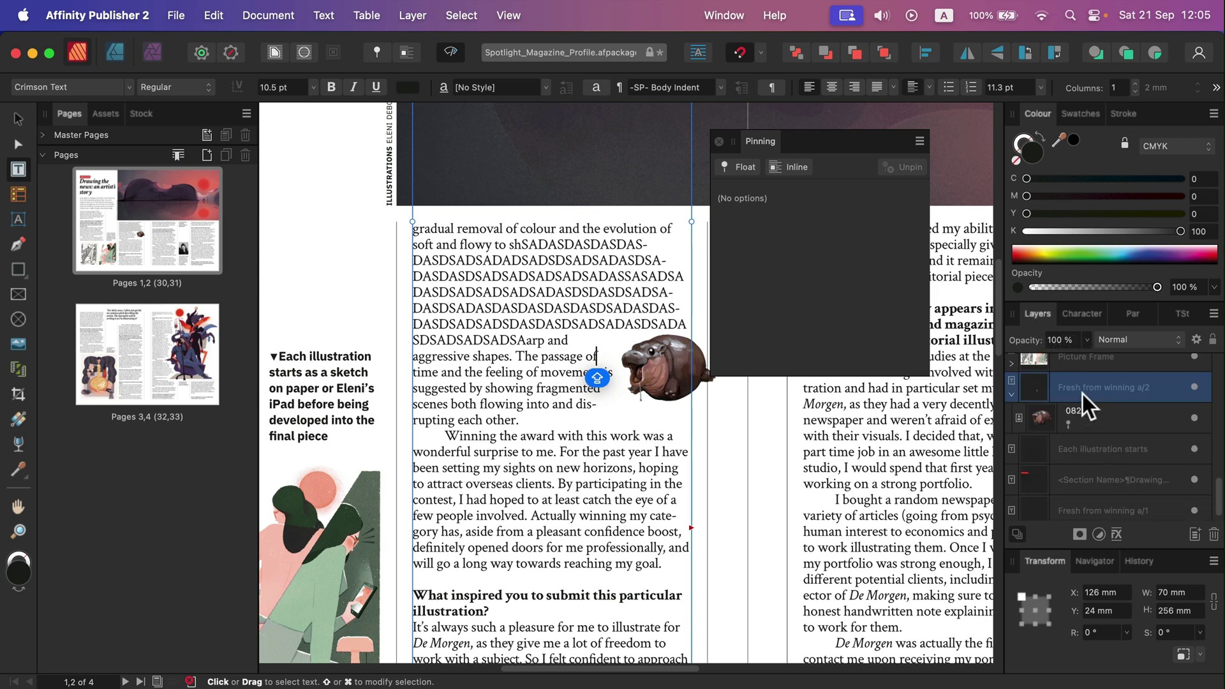
left_click(1014, 395)
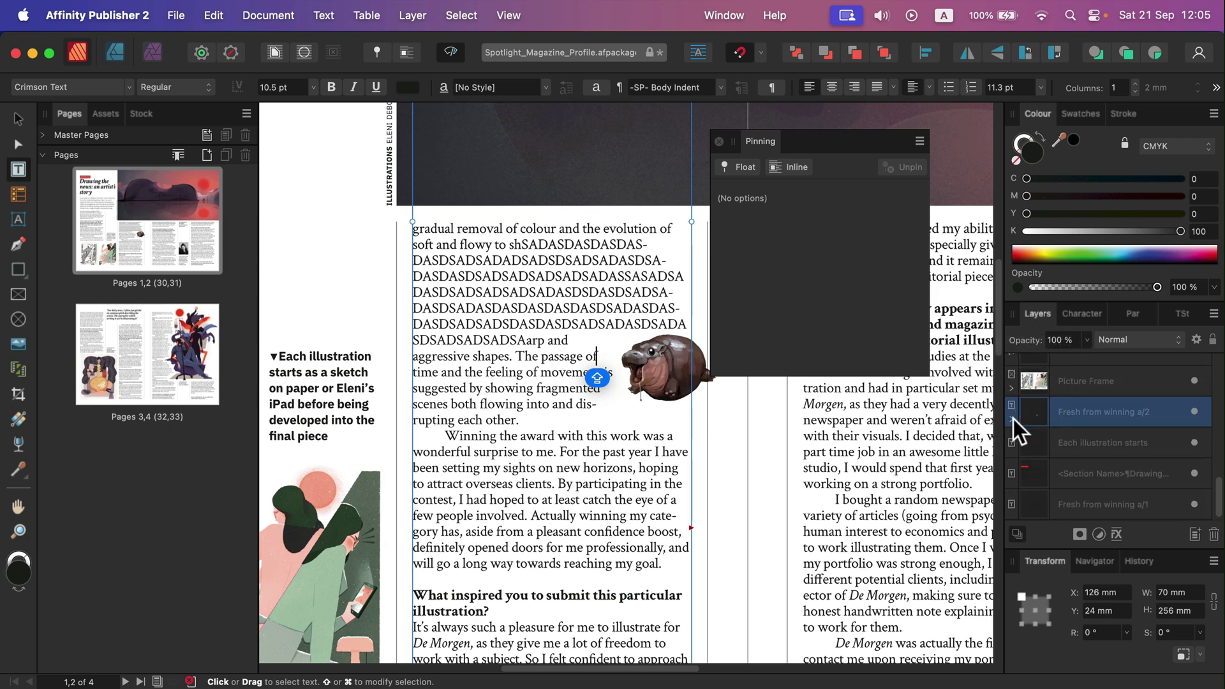
left_click(1011, 419)
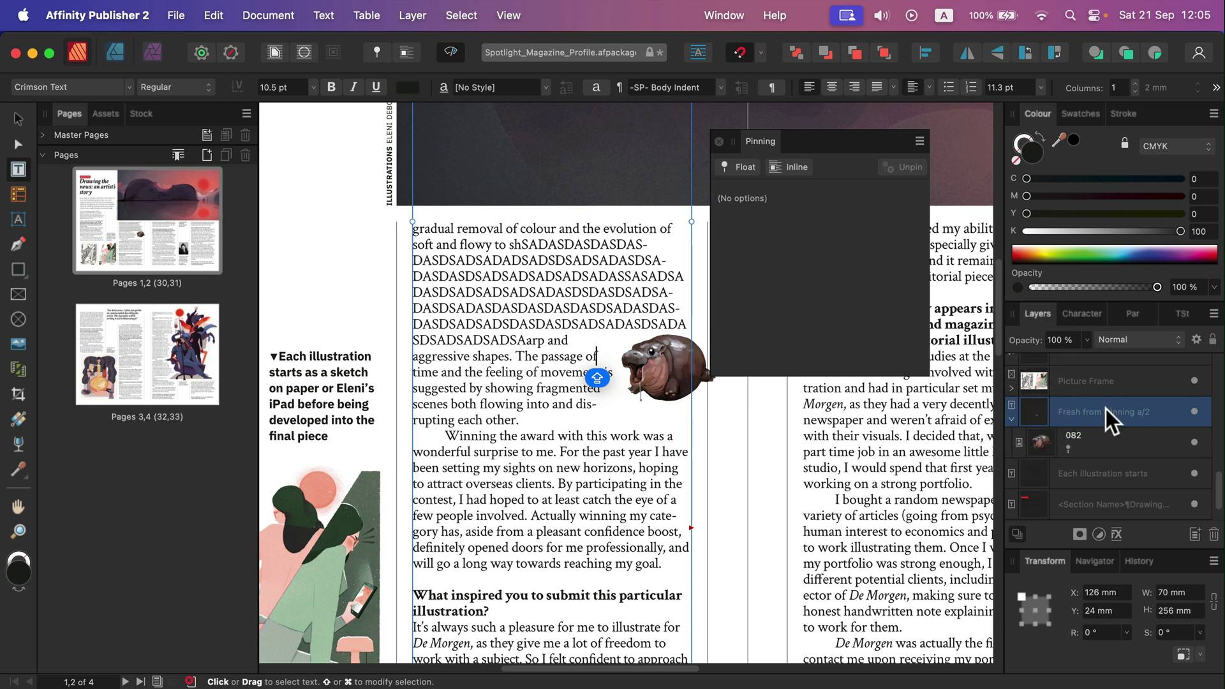
left_click(1071, 450)
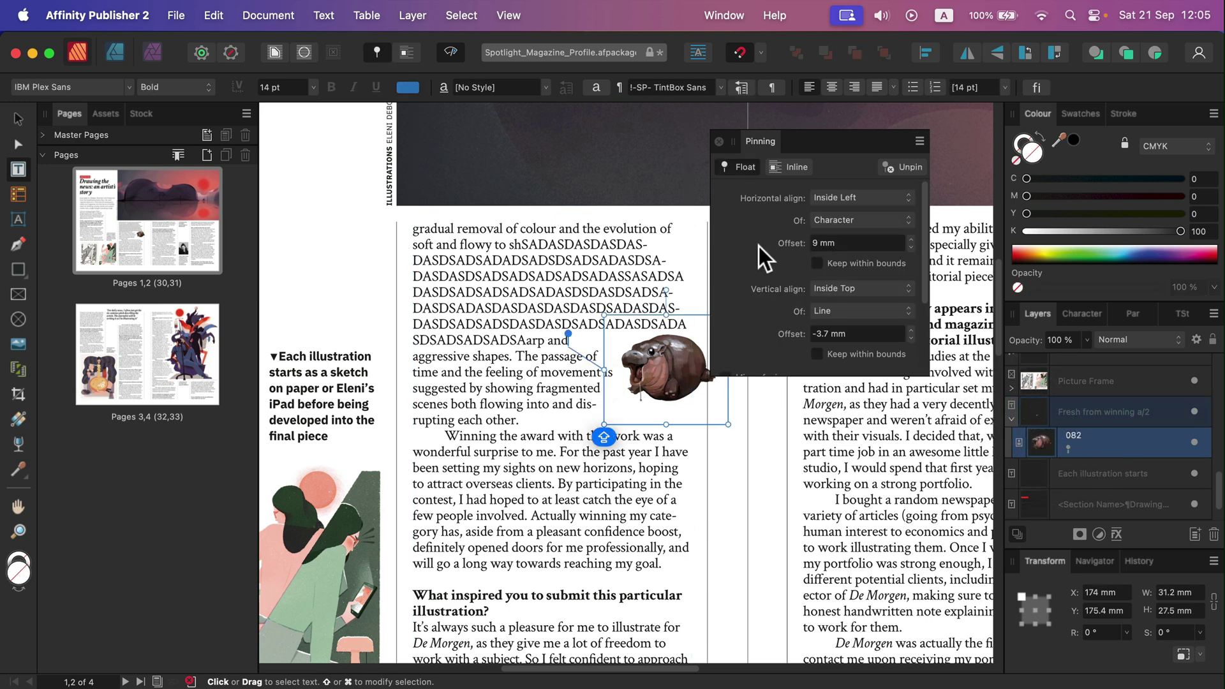
left_click(658, 385)
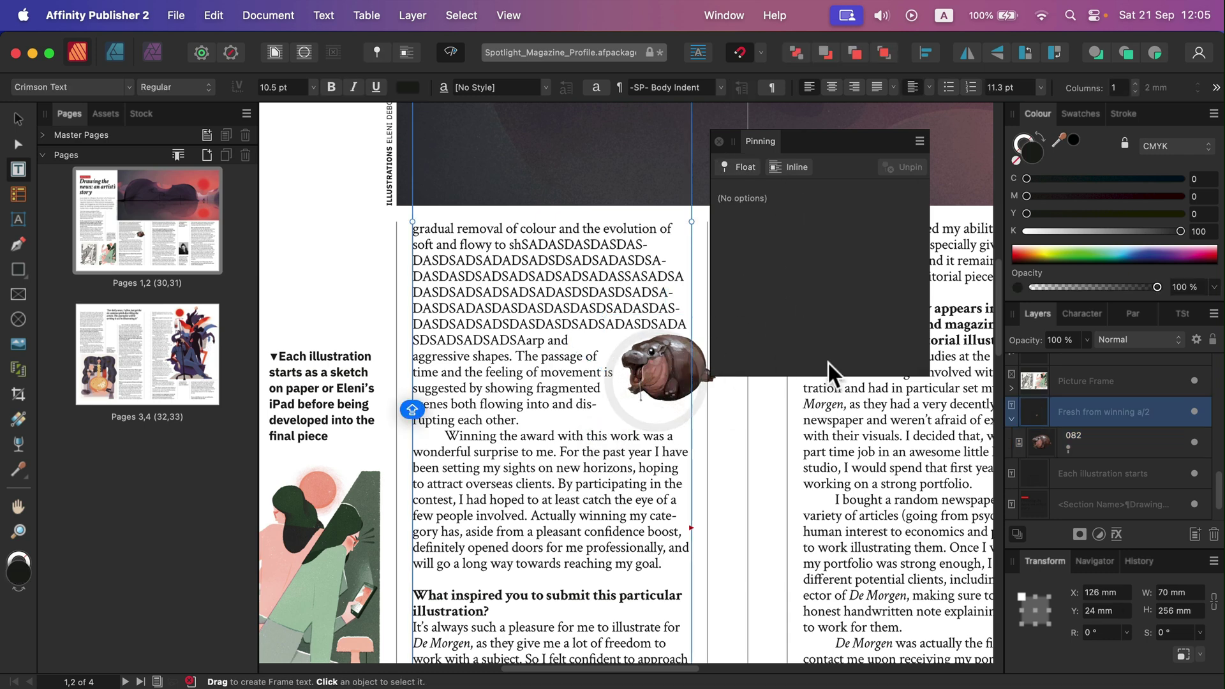
left_click(1109, 440)
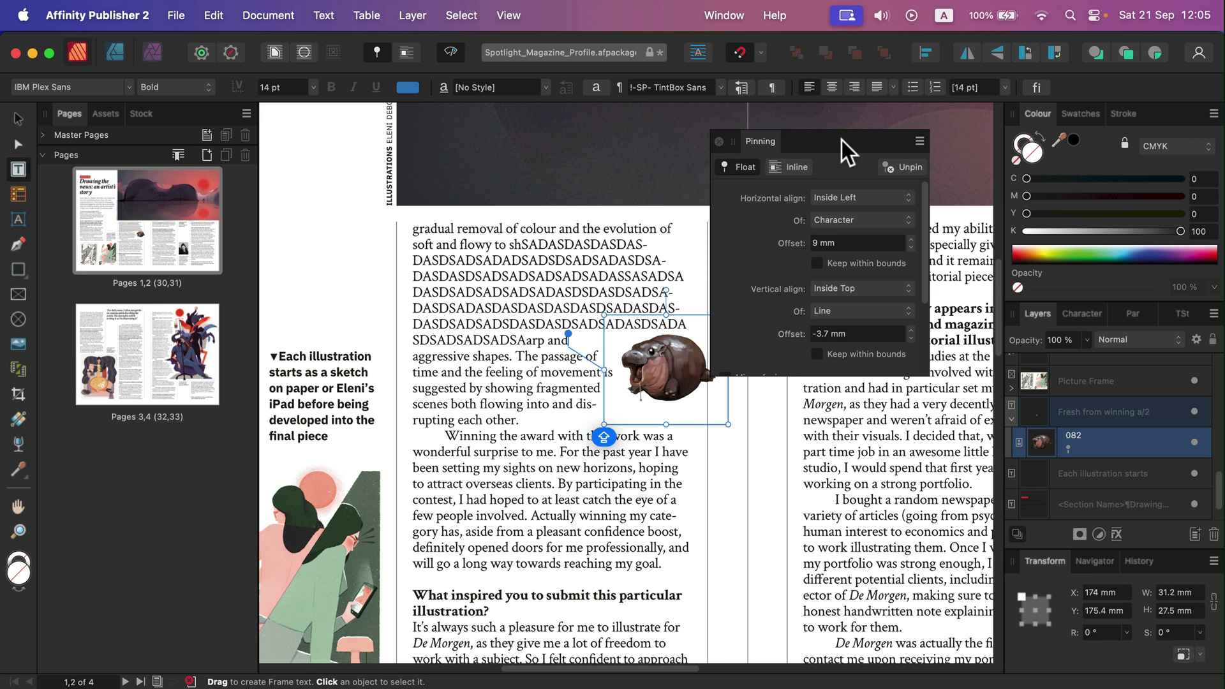
Step: Set the hippo's horizontal pin offset to 1 mm and enter 1 for the vertical offset
left_click(846, 244)
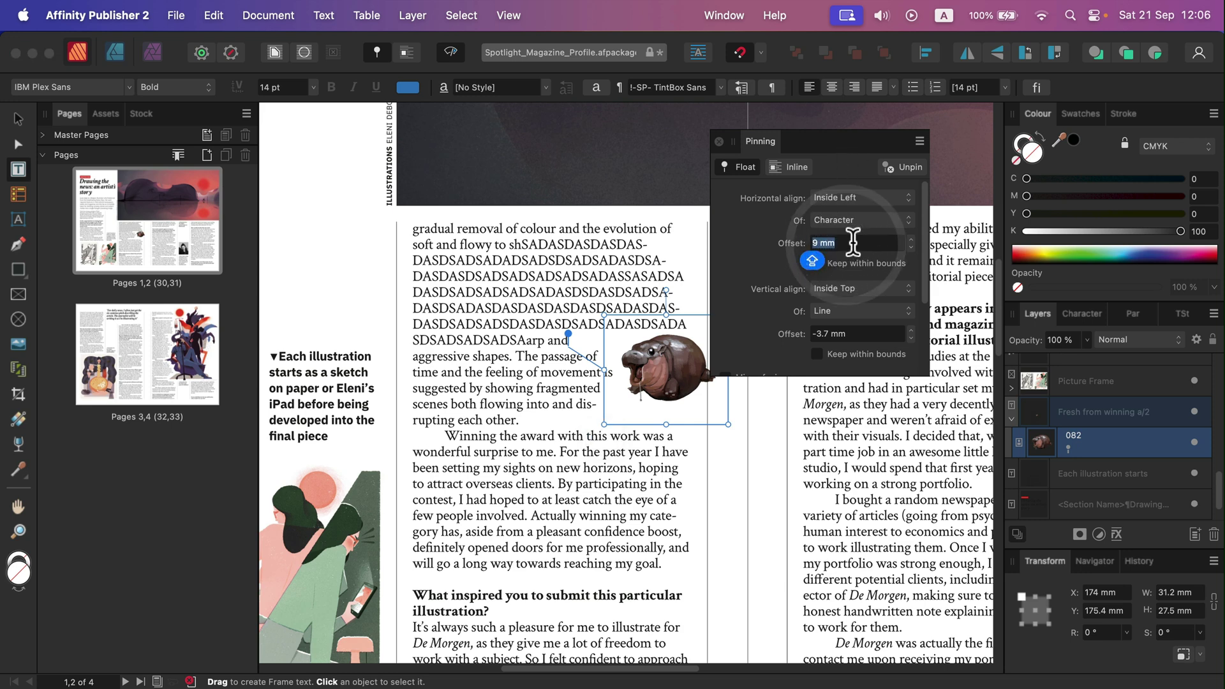
type("1")
left_click(861, 332)
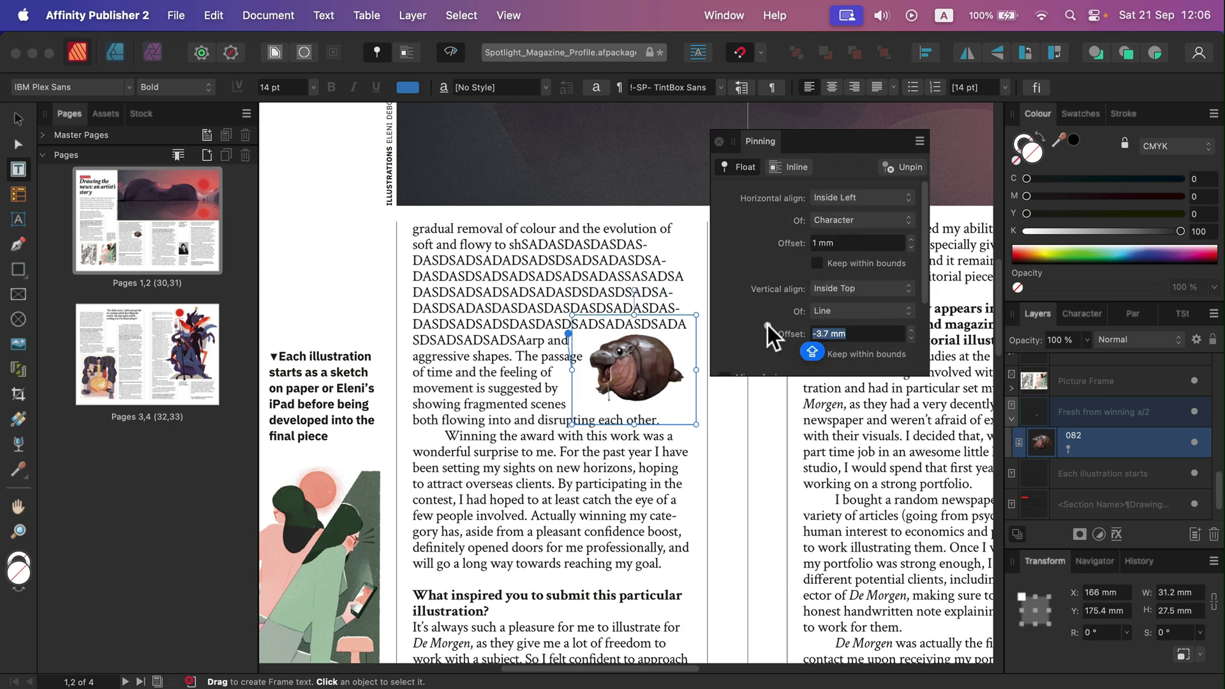
type("1")
Step: Unpin the hippo, close the pinning options, and move it right to X 168.5 mm, Y 164.8 mm
left_click(777, 166)
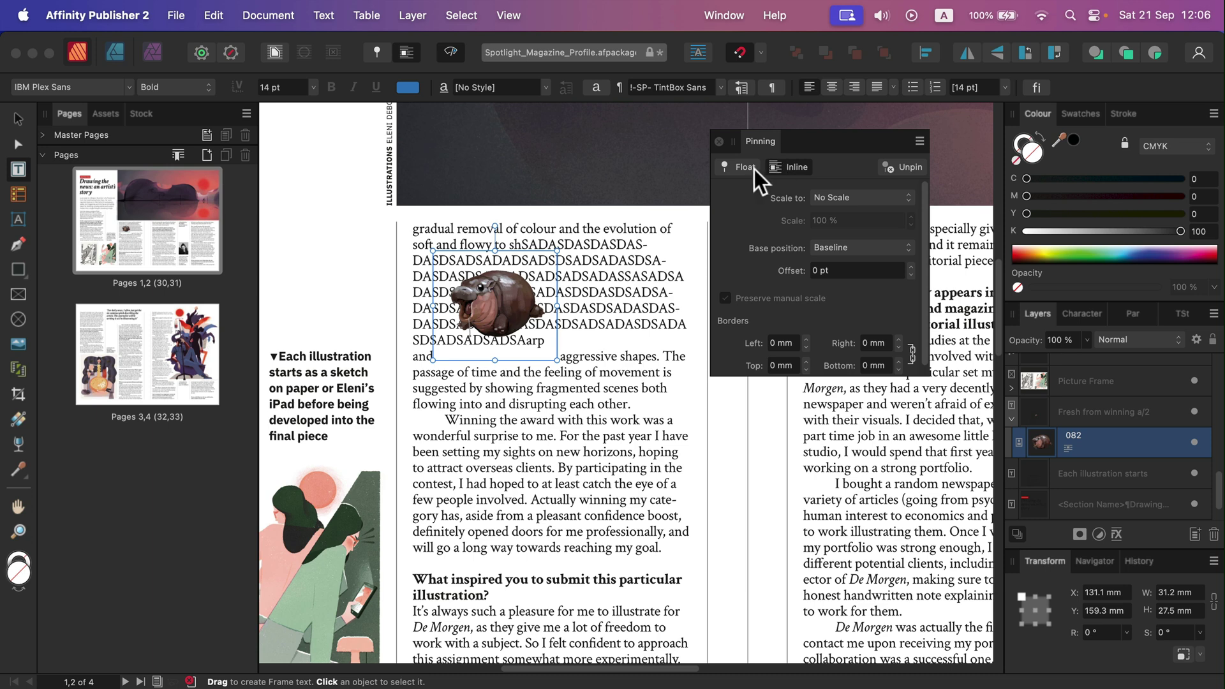
left_click(748, 168)
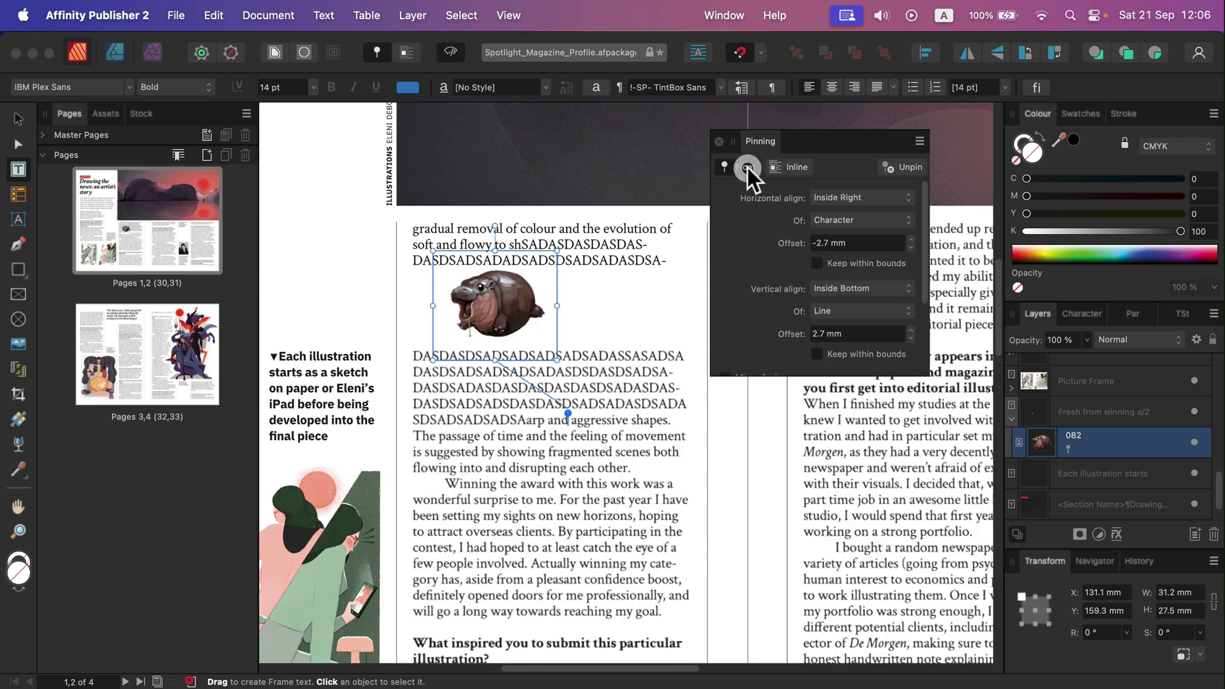
left_click(907, 169)
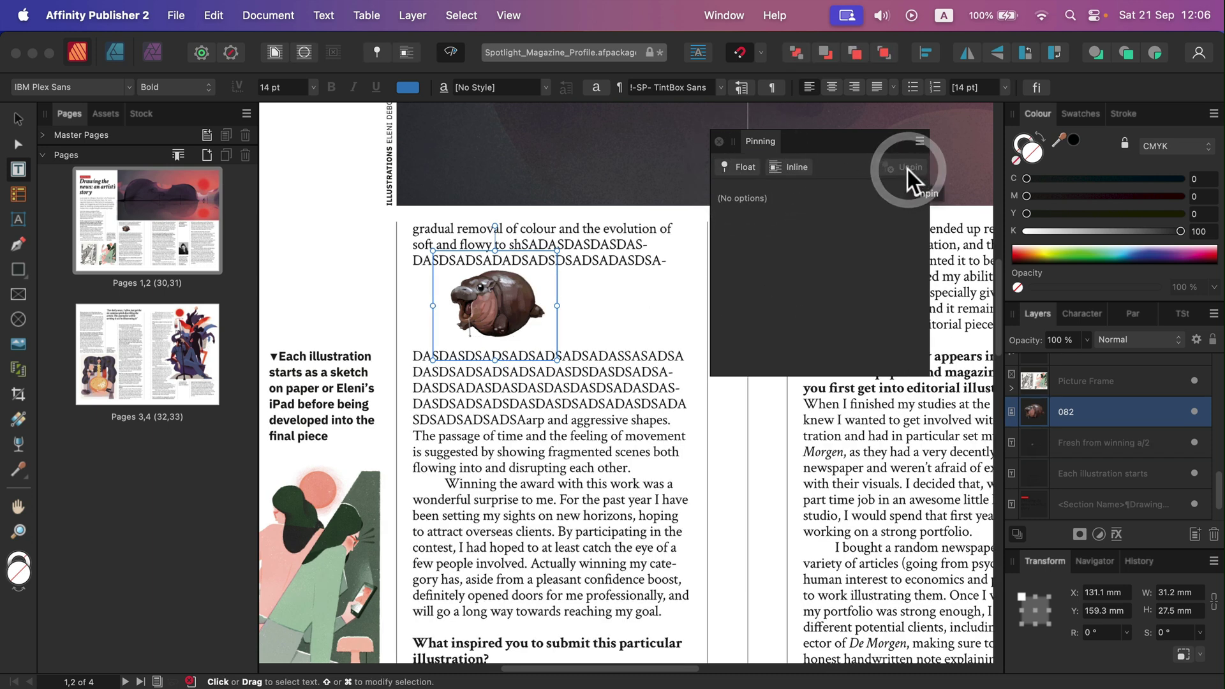
left_click(723, 142)
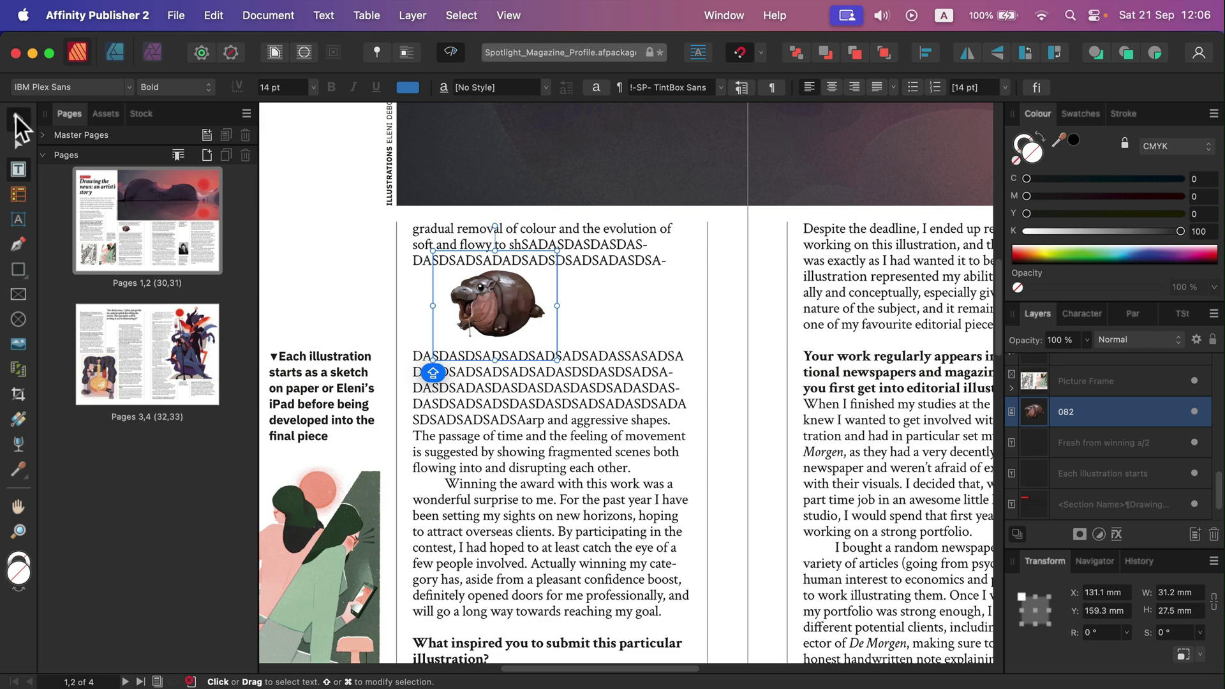
left_click(18, 120)
left_click_drag(514, 293, 659, 314)
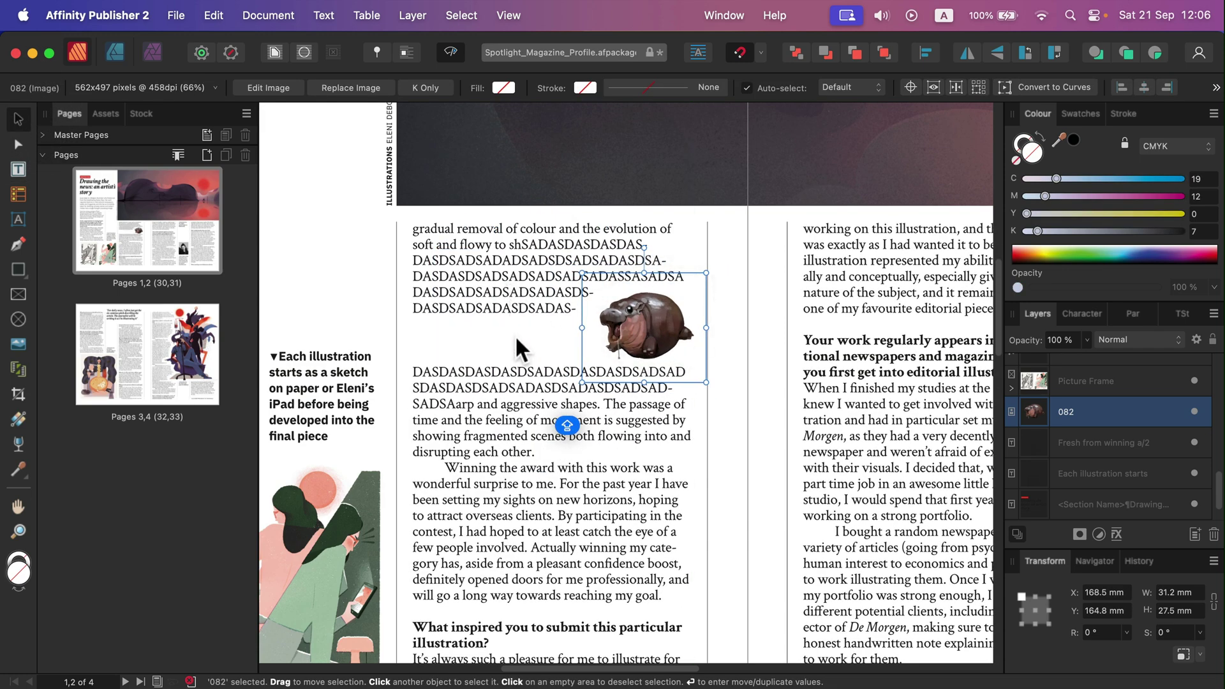